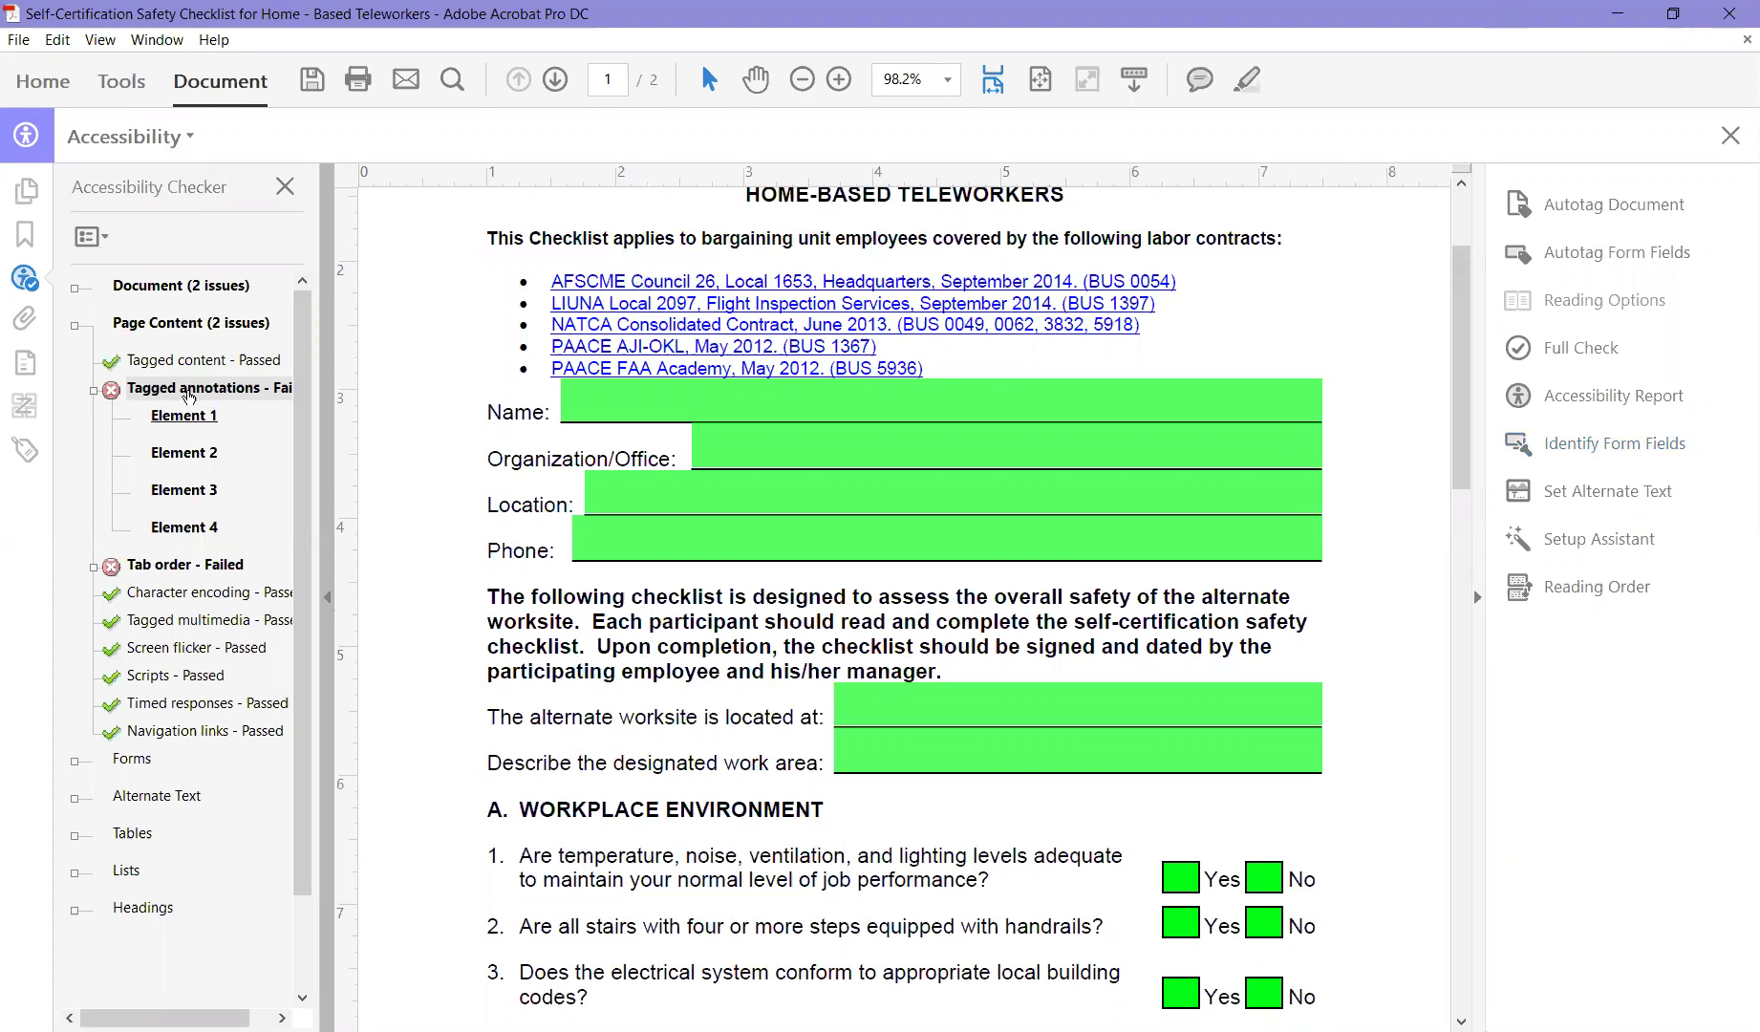
From the failing Tagged annotations check, start Reading Order touch-up with content groups outlined in magenta.
{"action": "left_click", "coordinate": [190, 398]}
{"action": "left_click", "coordinate": [1585, 593]}
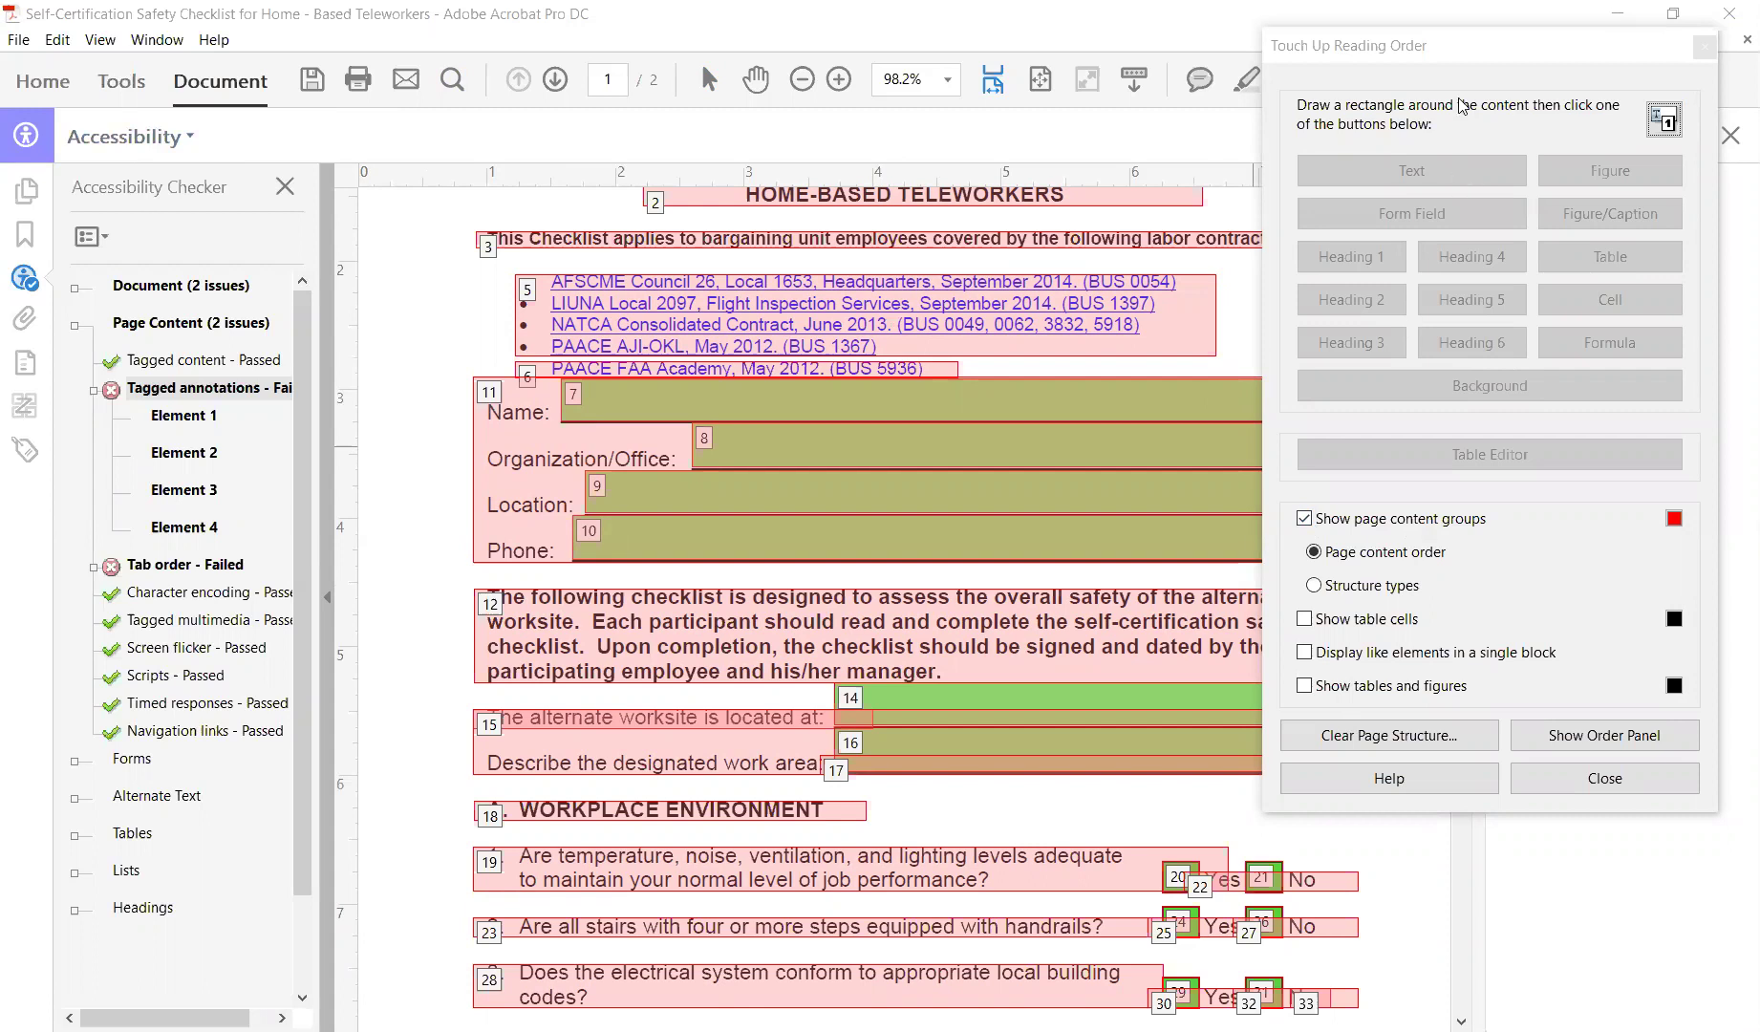
{"action": "left_click", "coordinate": [1674, 517]}
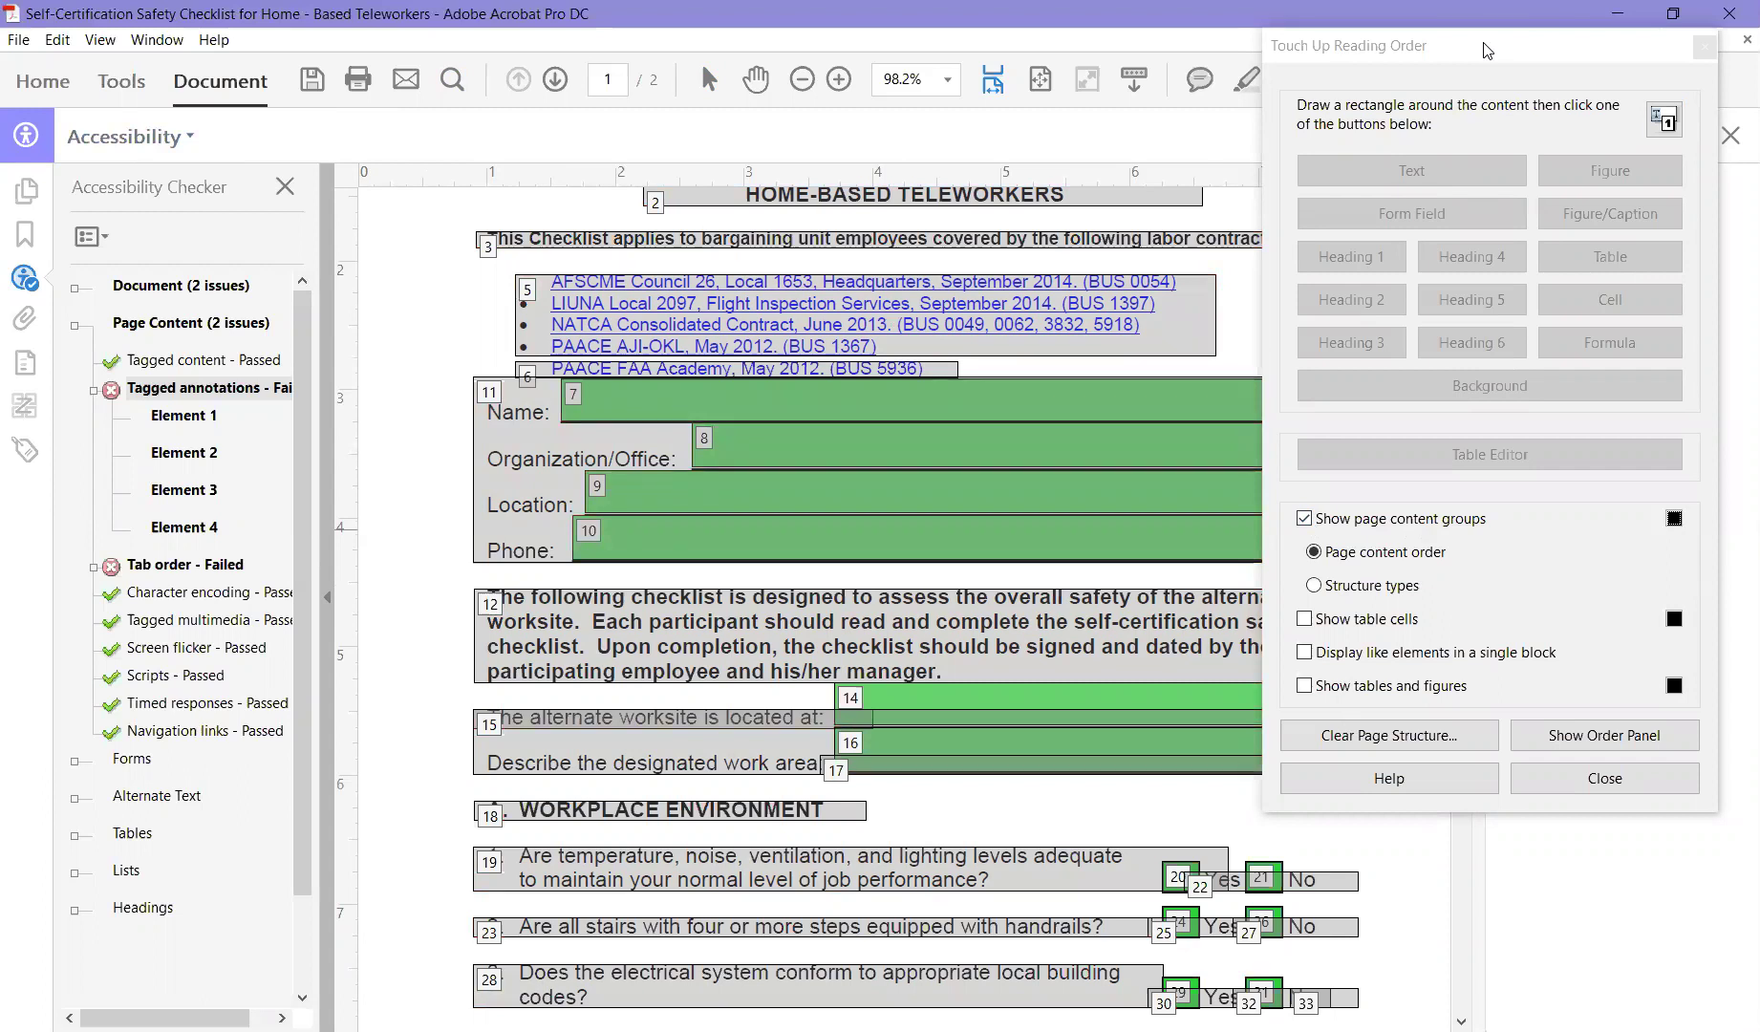
{"action": "left_click_drag", "start_coordinate": [1482, 49], "coordinate": [1513, 7]}
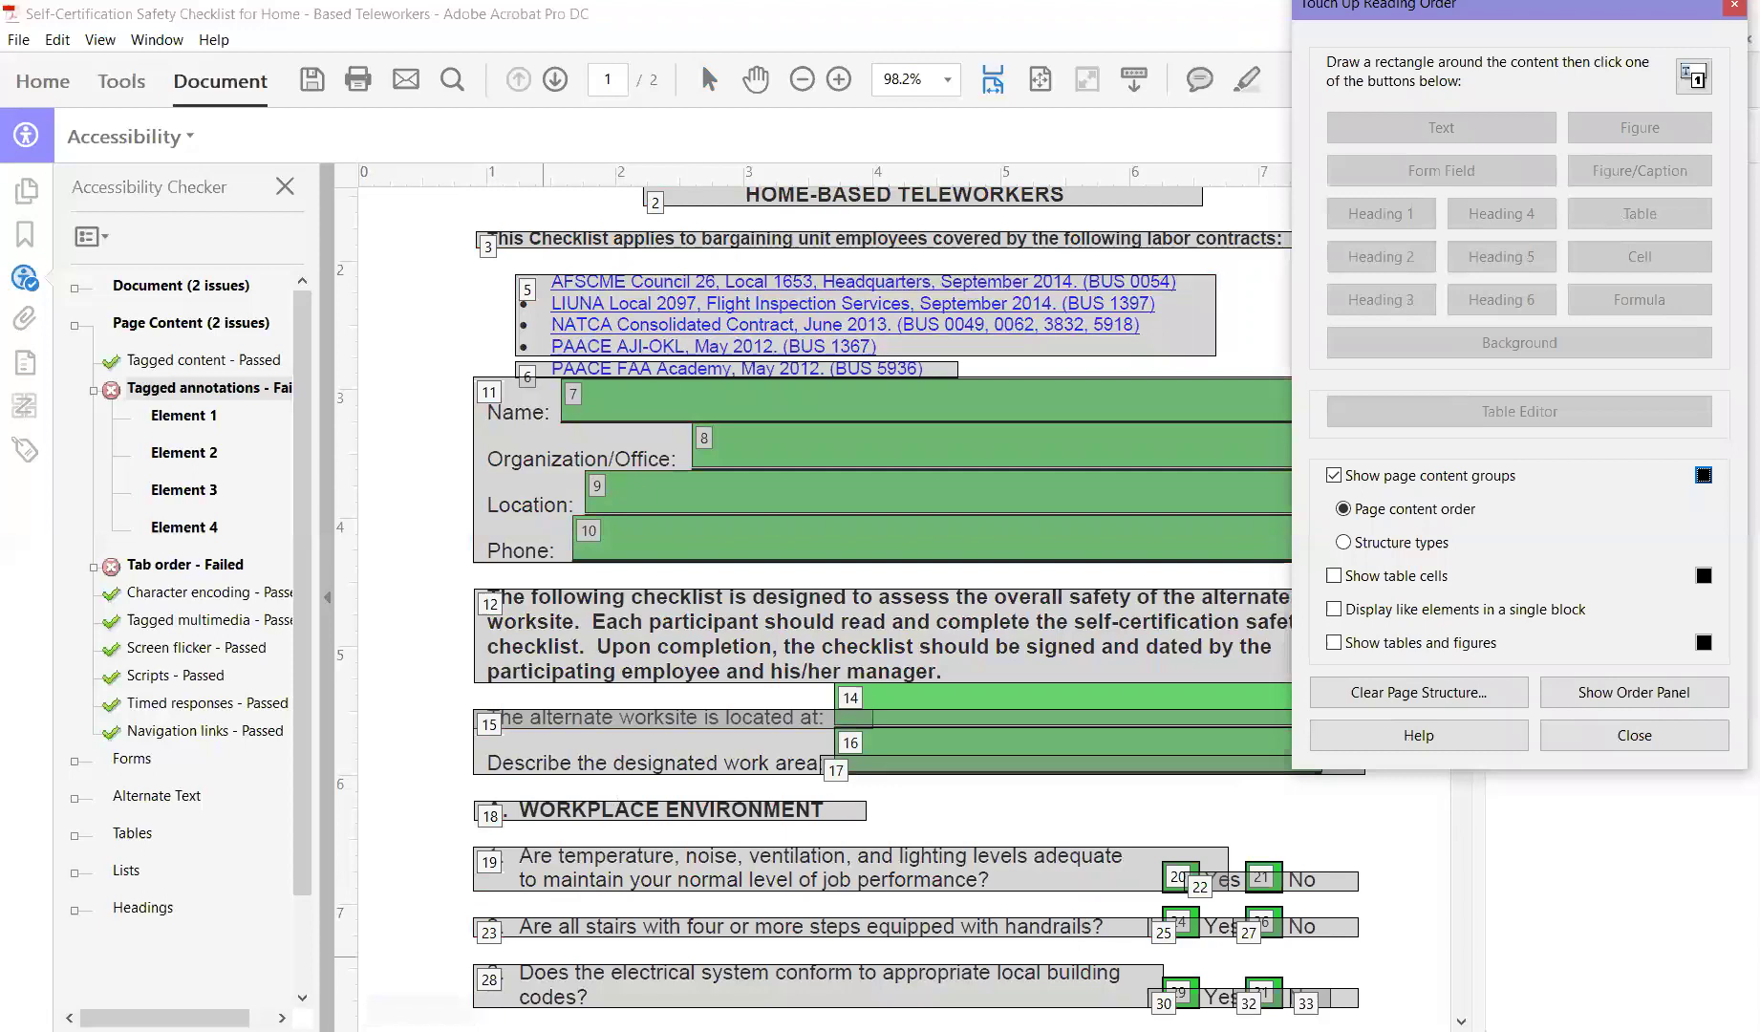
{"action": "left_click", "coordinate": [1704, 476]}
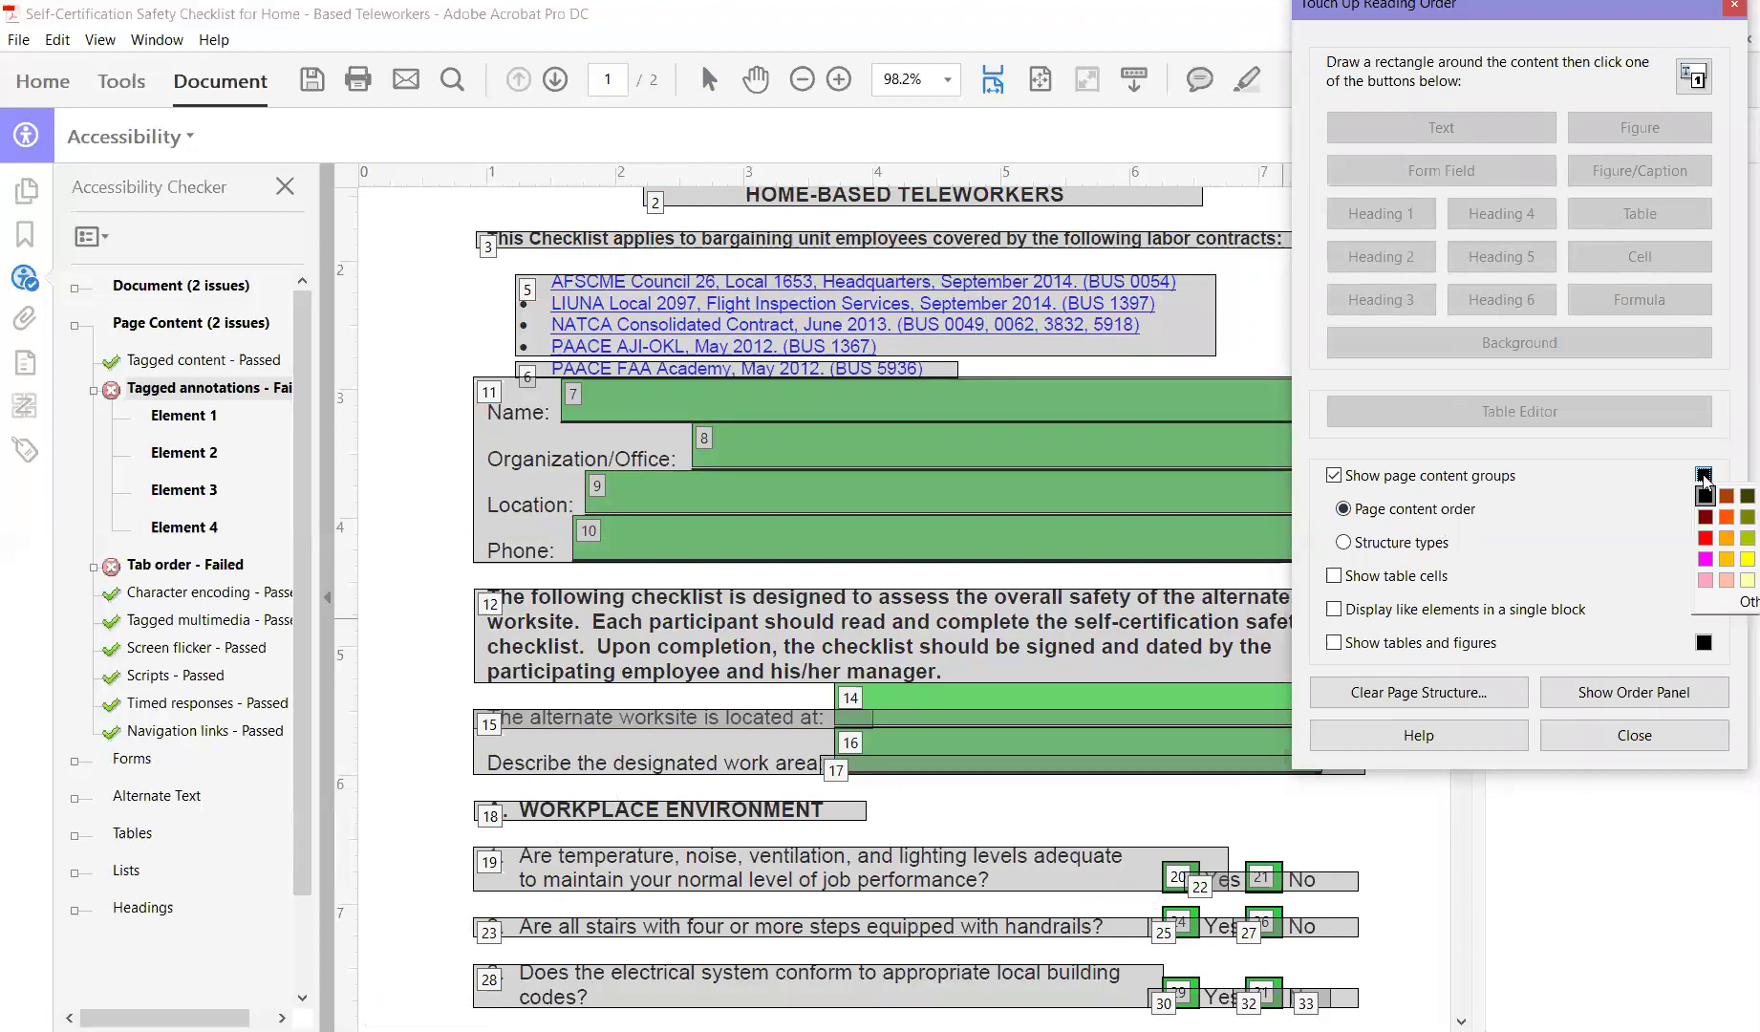
{"action": "left_click", "coordinate": [1705, 559]}
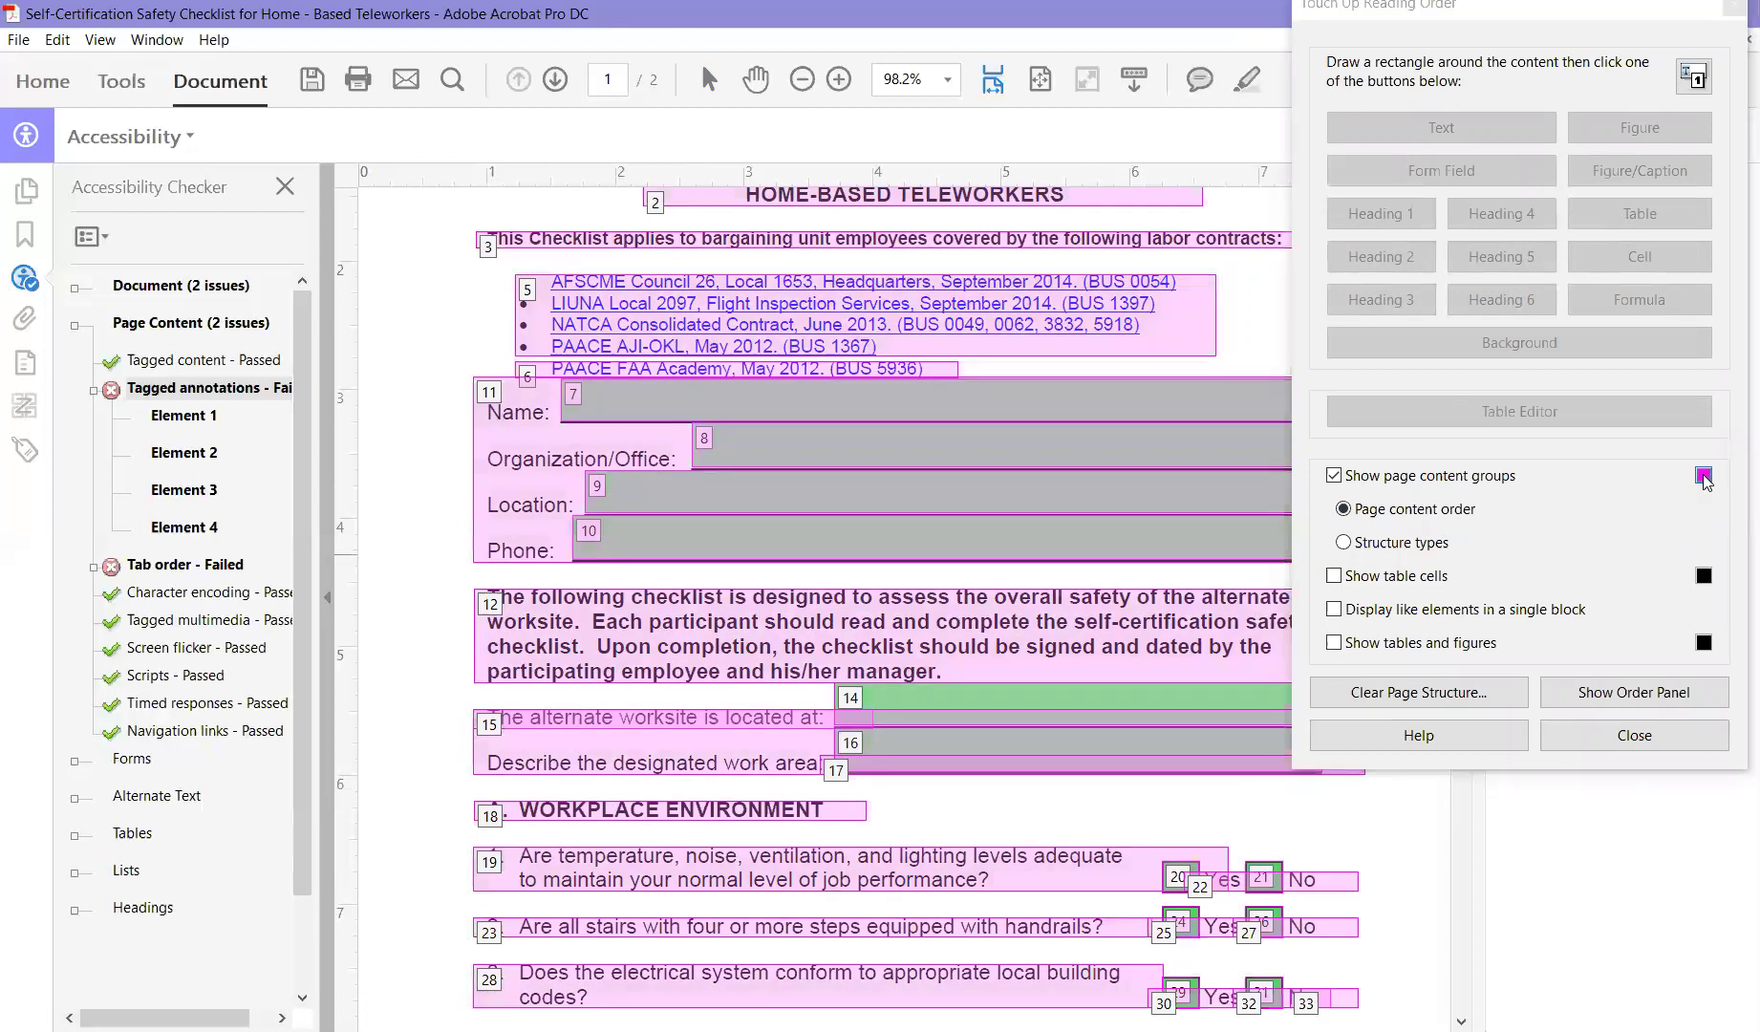
{"action": "left_click", "coordinate": [1704, 476]}
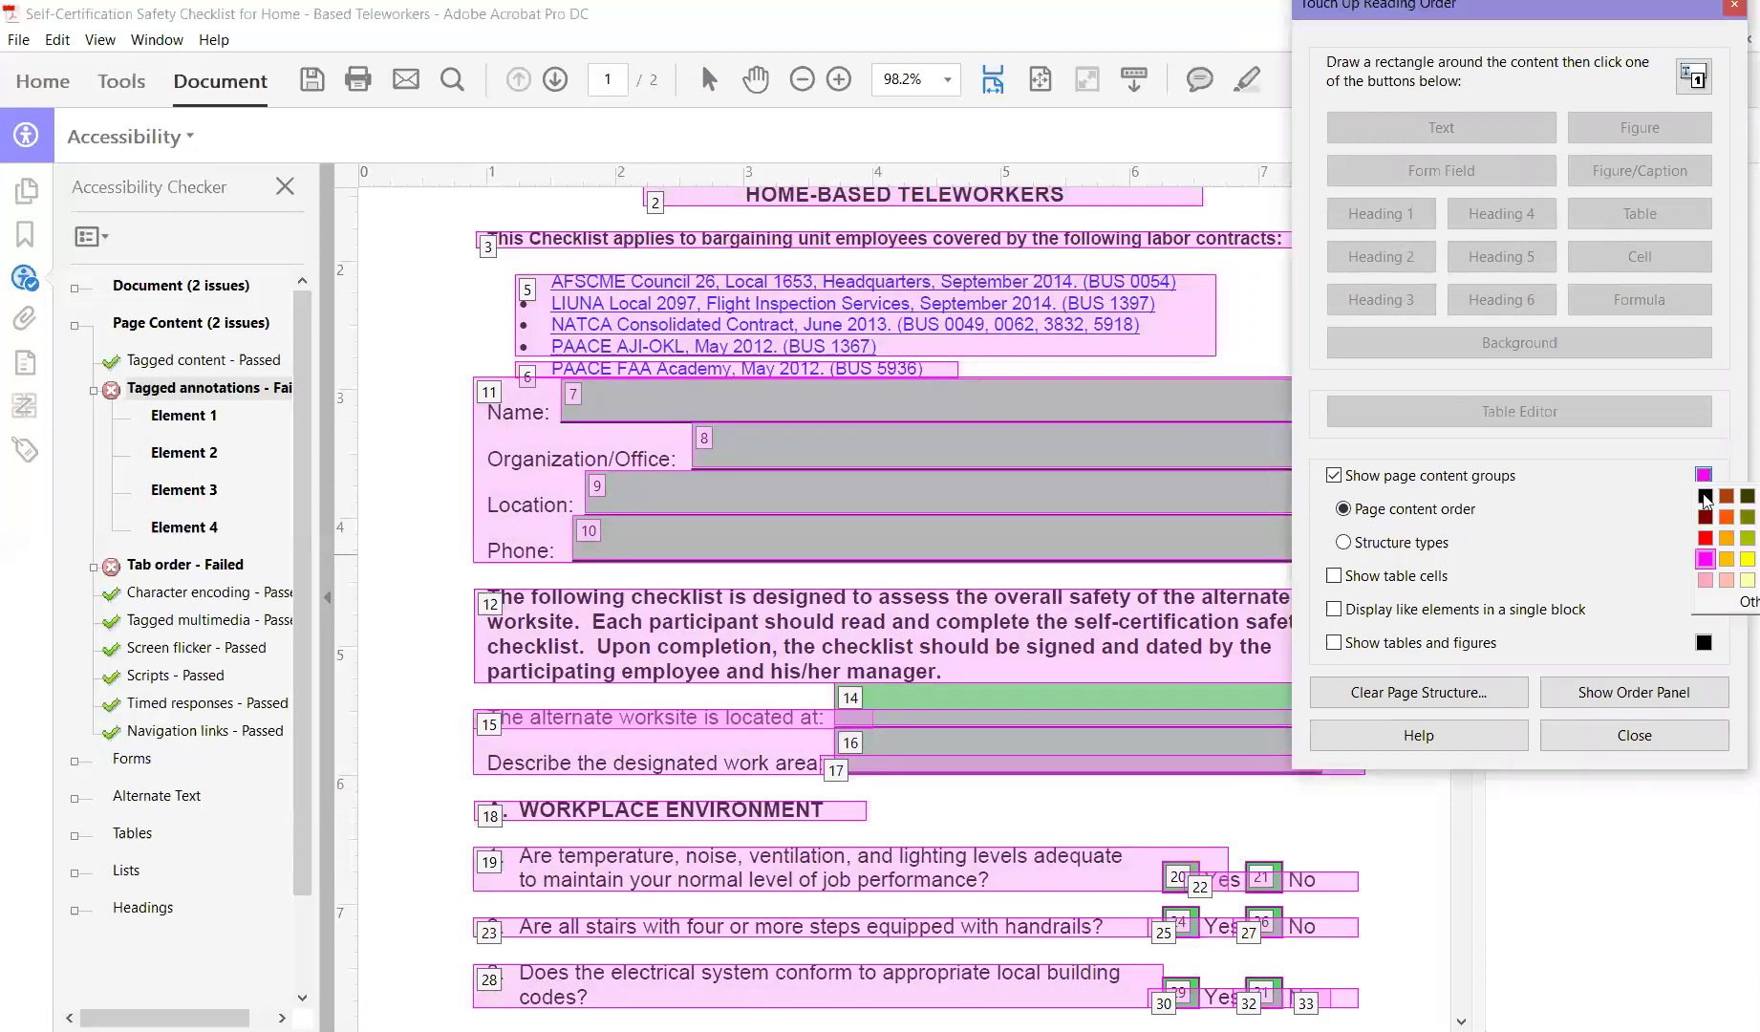
{"action": "left_click", "coordinate": [1631, 600]}
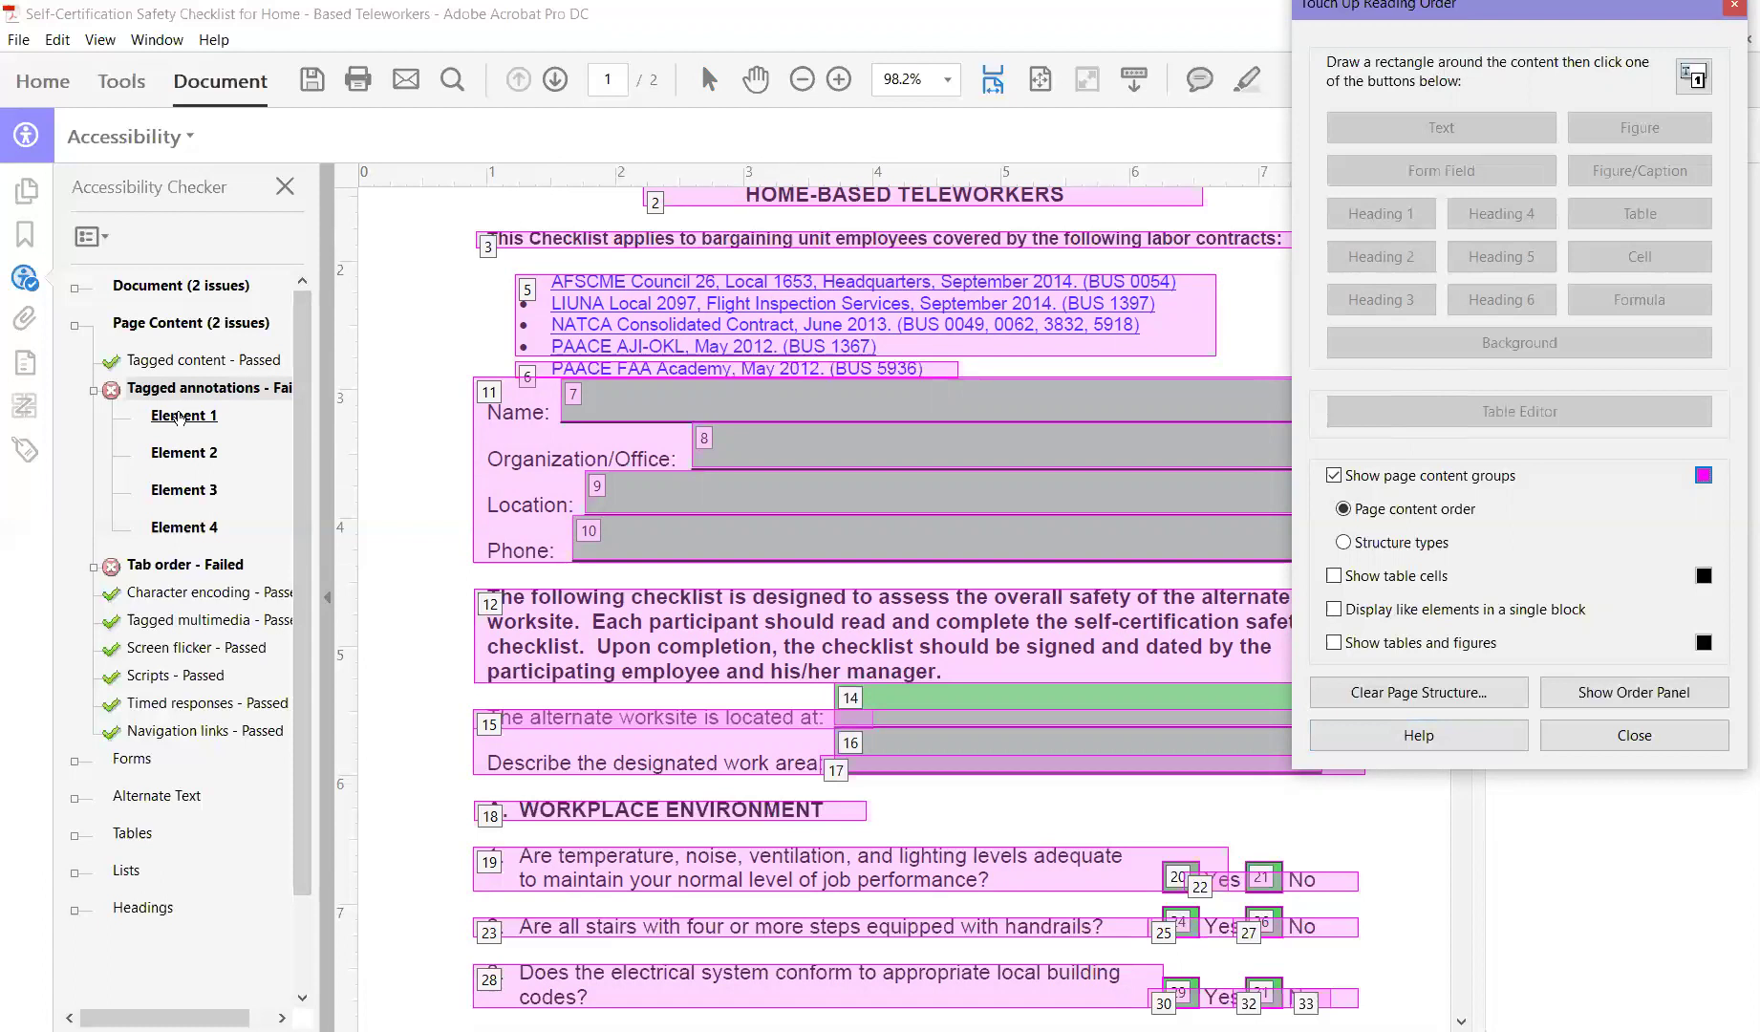
Select Element 1 and tag the file cabinets question's Yes checkbox as a form field.
{"action": "left_click", "coordinate": [179, 416]}
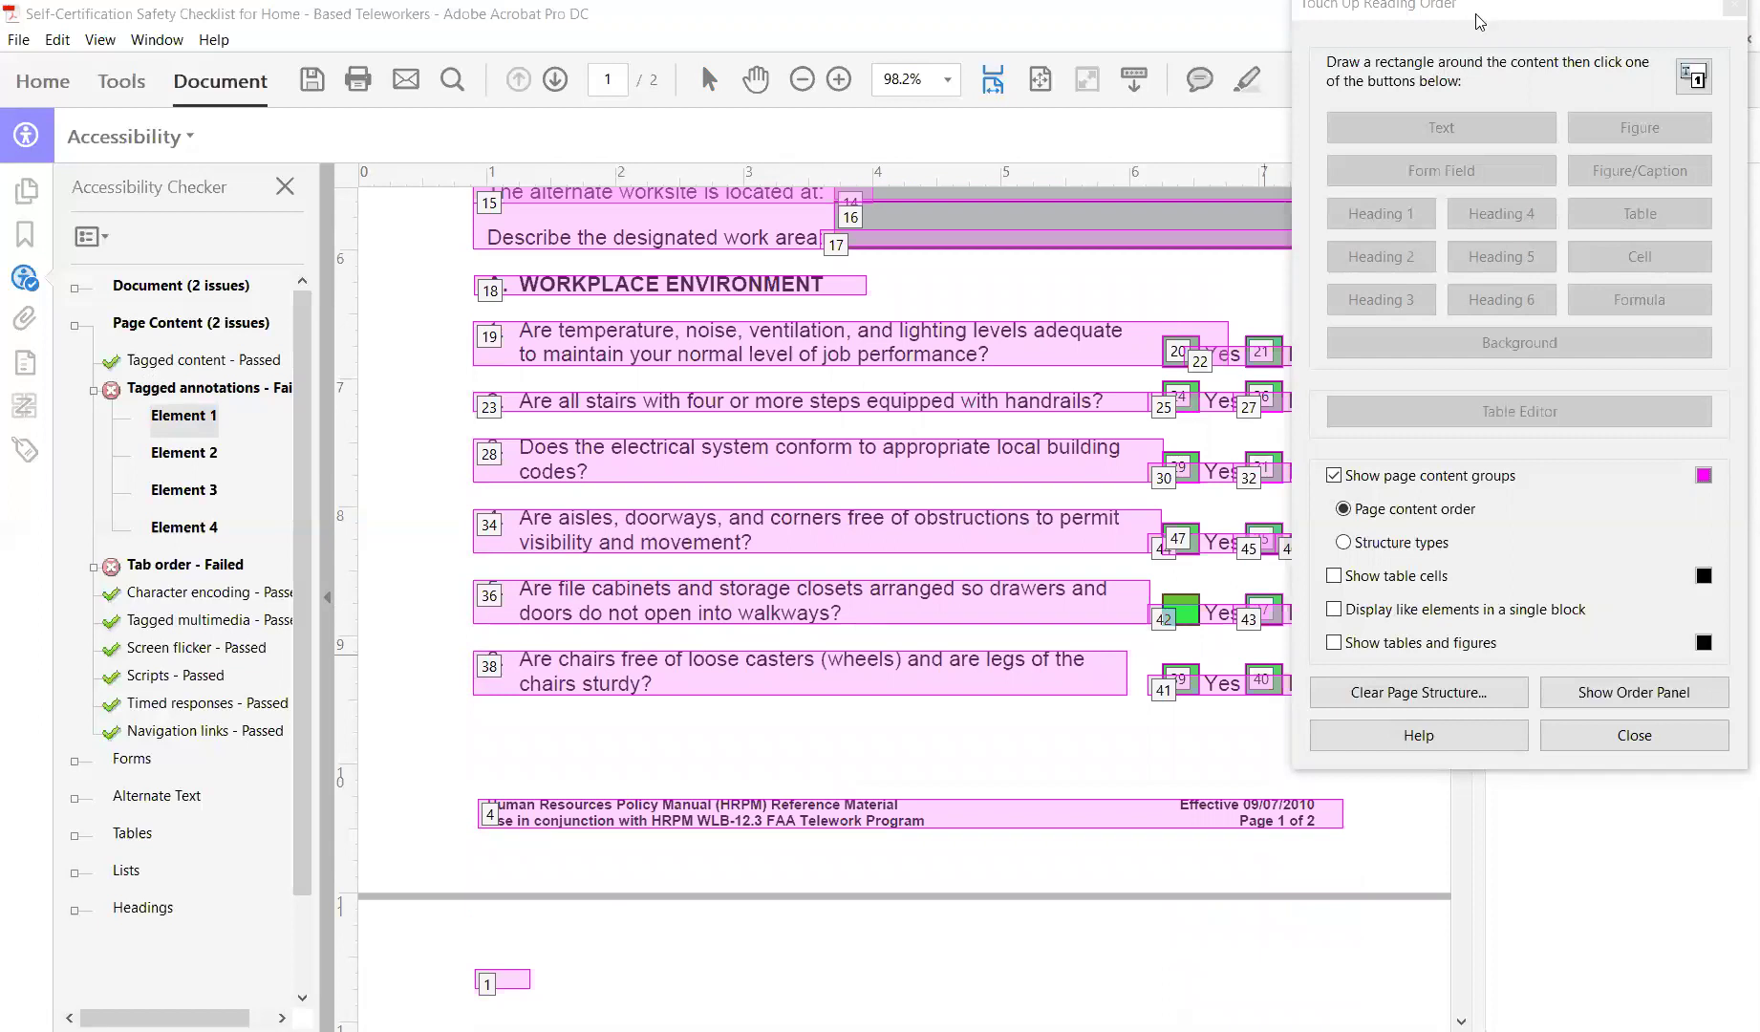
{"action": "left_click_drag", "start_coordinate": [1463, 11], "coordinate": [1494, 6]}
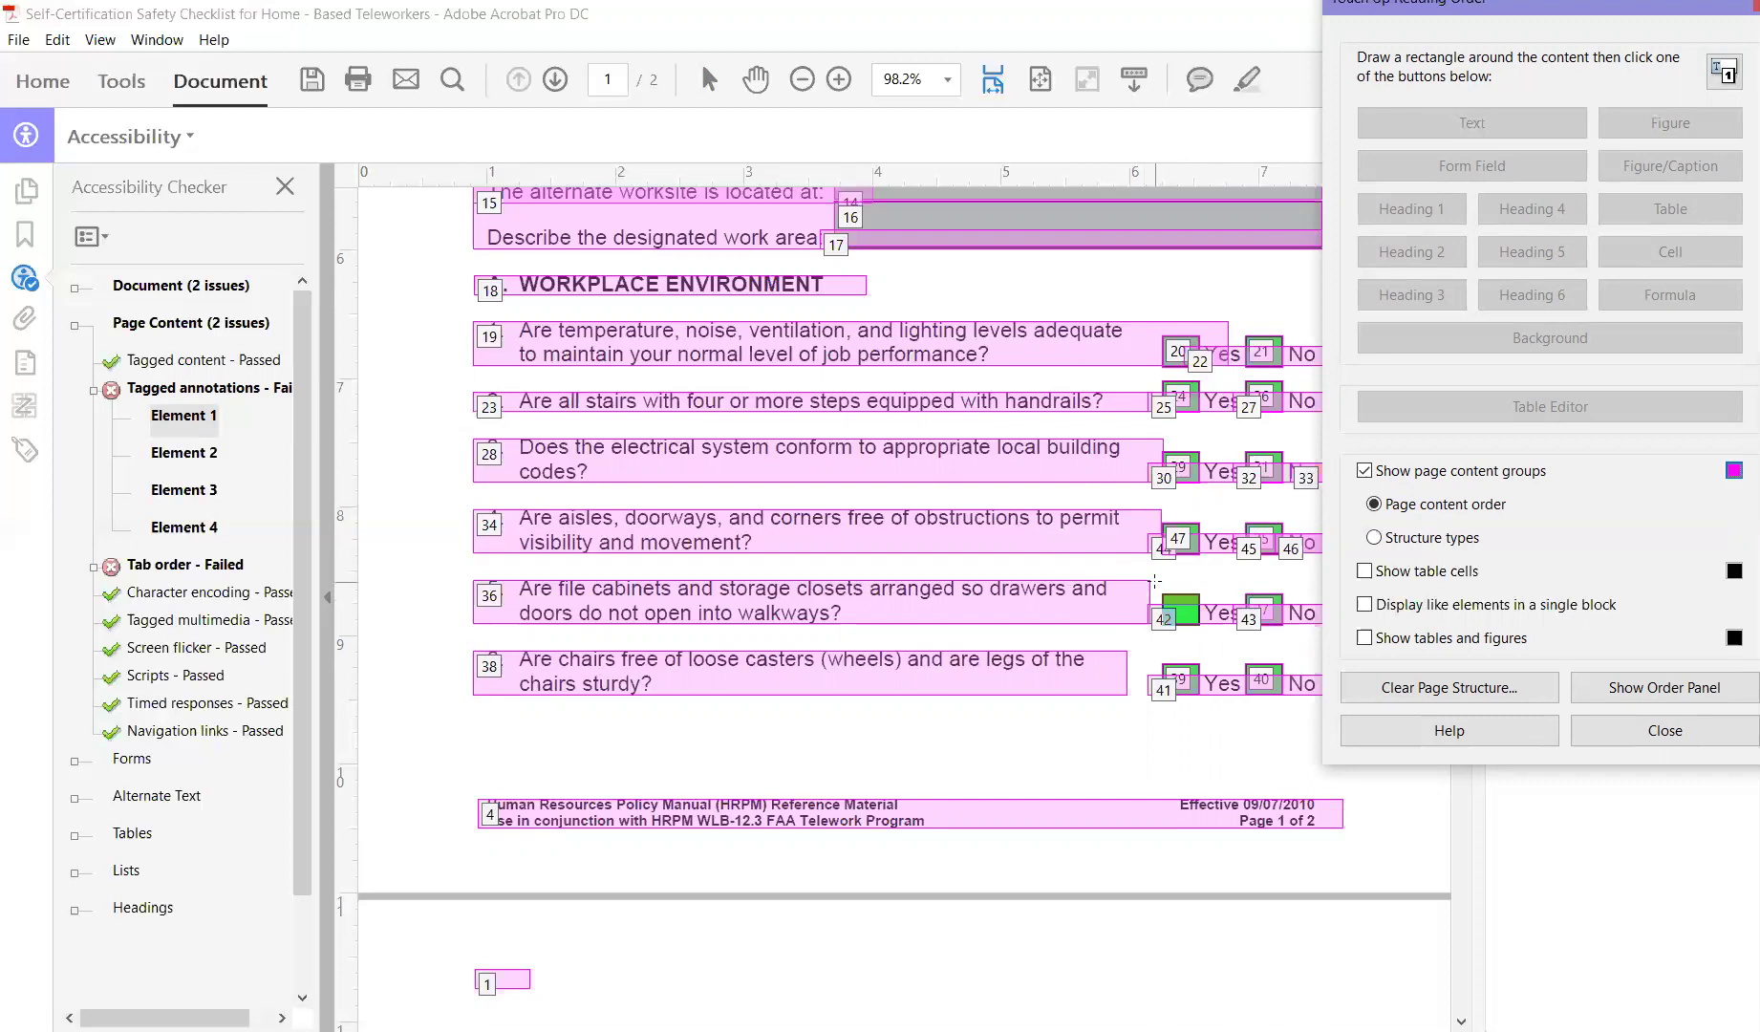
{"action": "left_click", "coordinate": [1156, 584]}
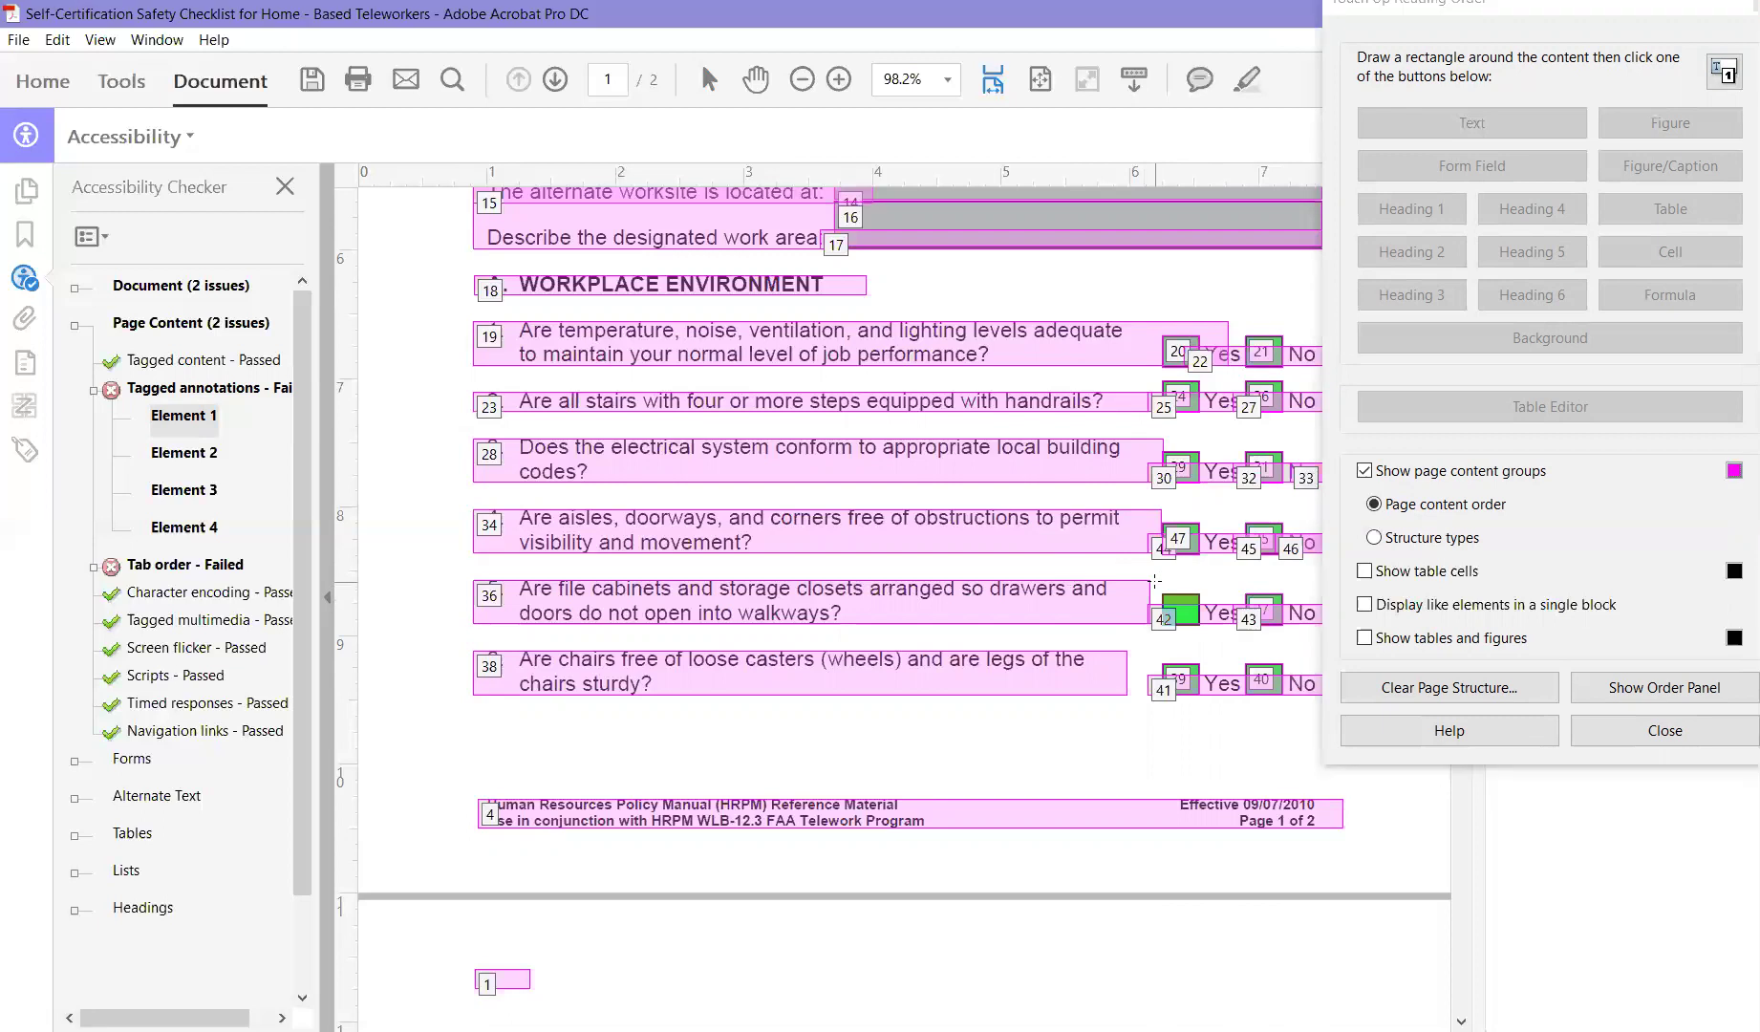
{"action": "left_click_drag", "start_coordinate": [1155, 584], "coordinate": [1213, 635]}
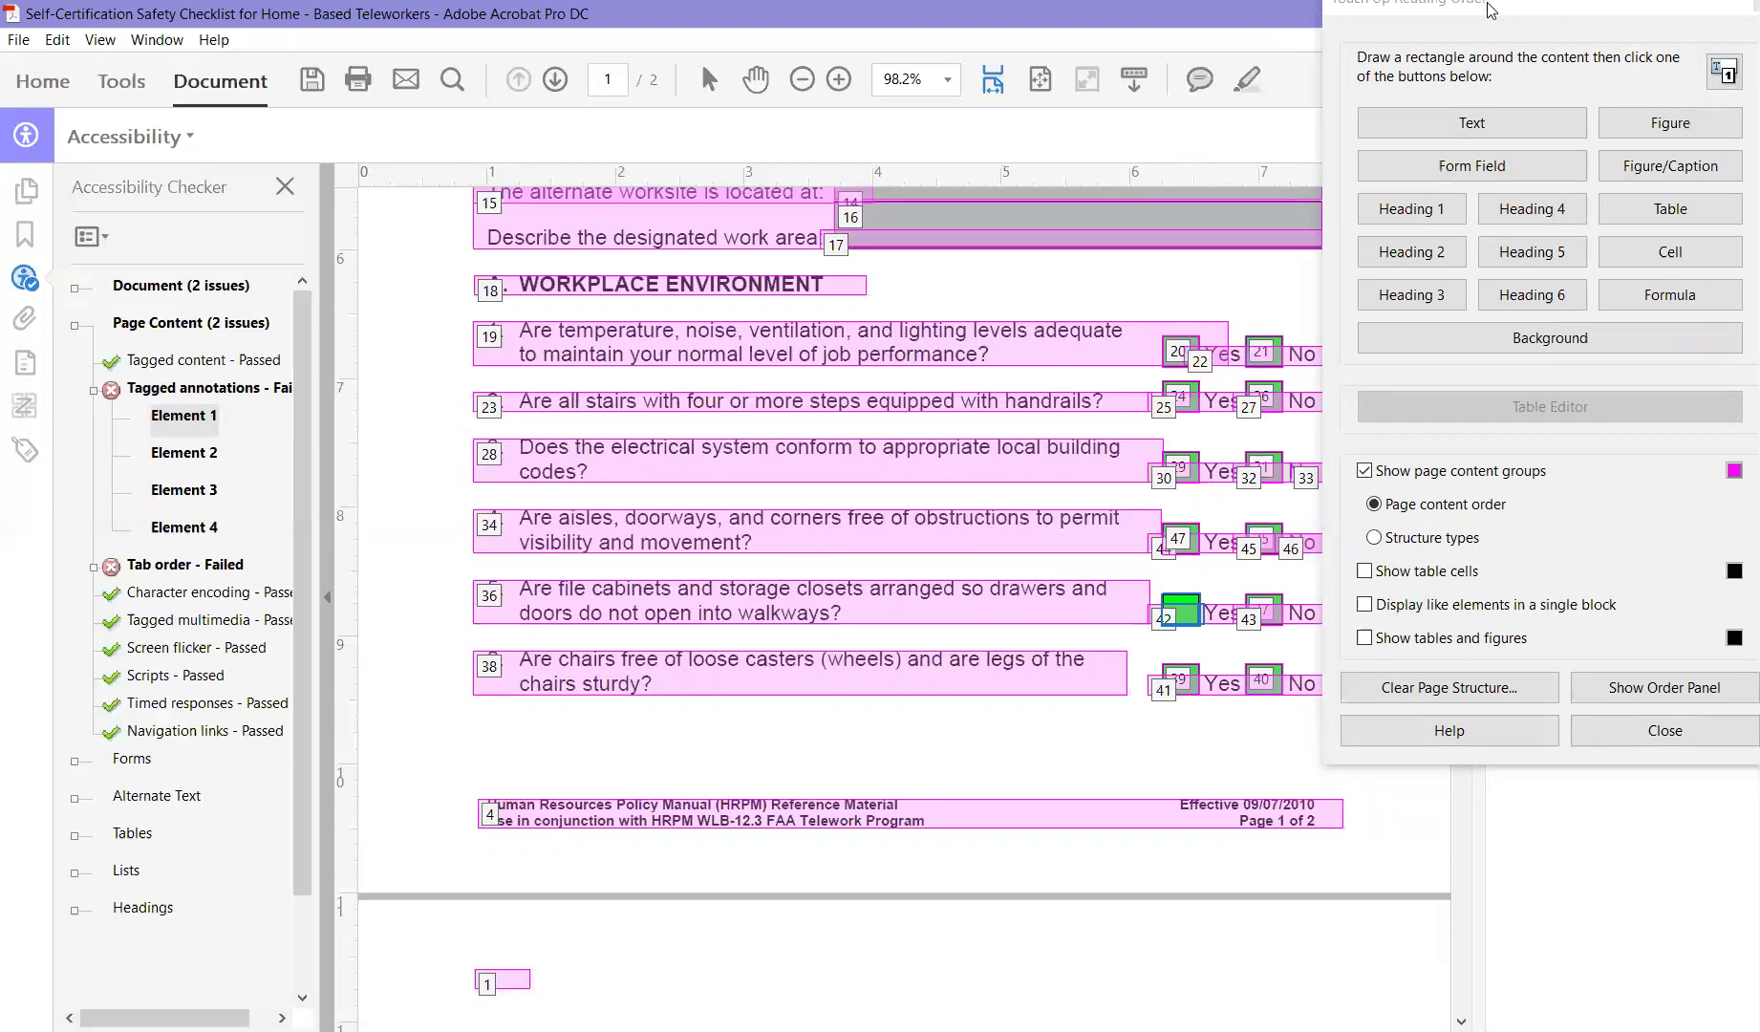
{"action": "left_click_drag", "start_coordinate": [1487, 10], "coordinate": [1466, 44]}
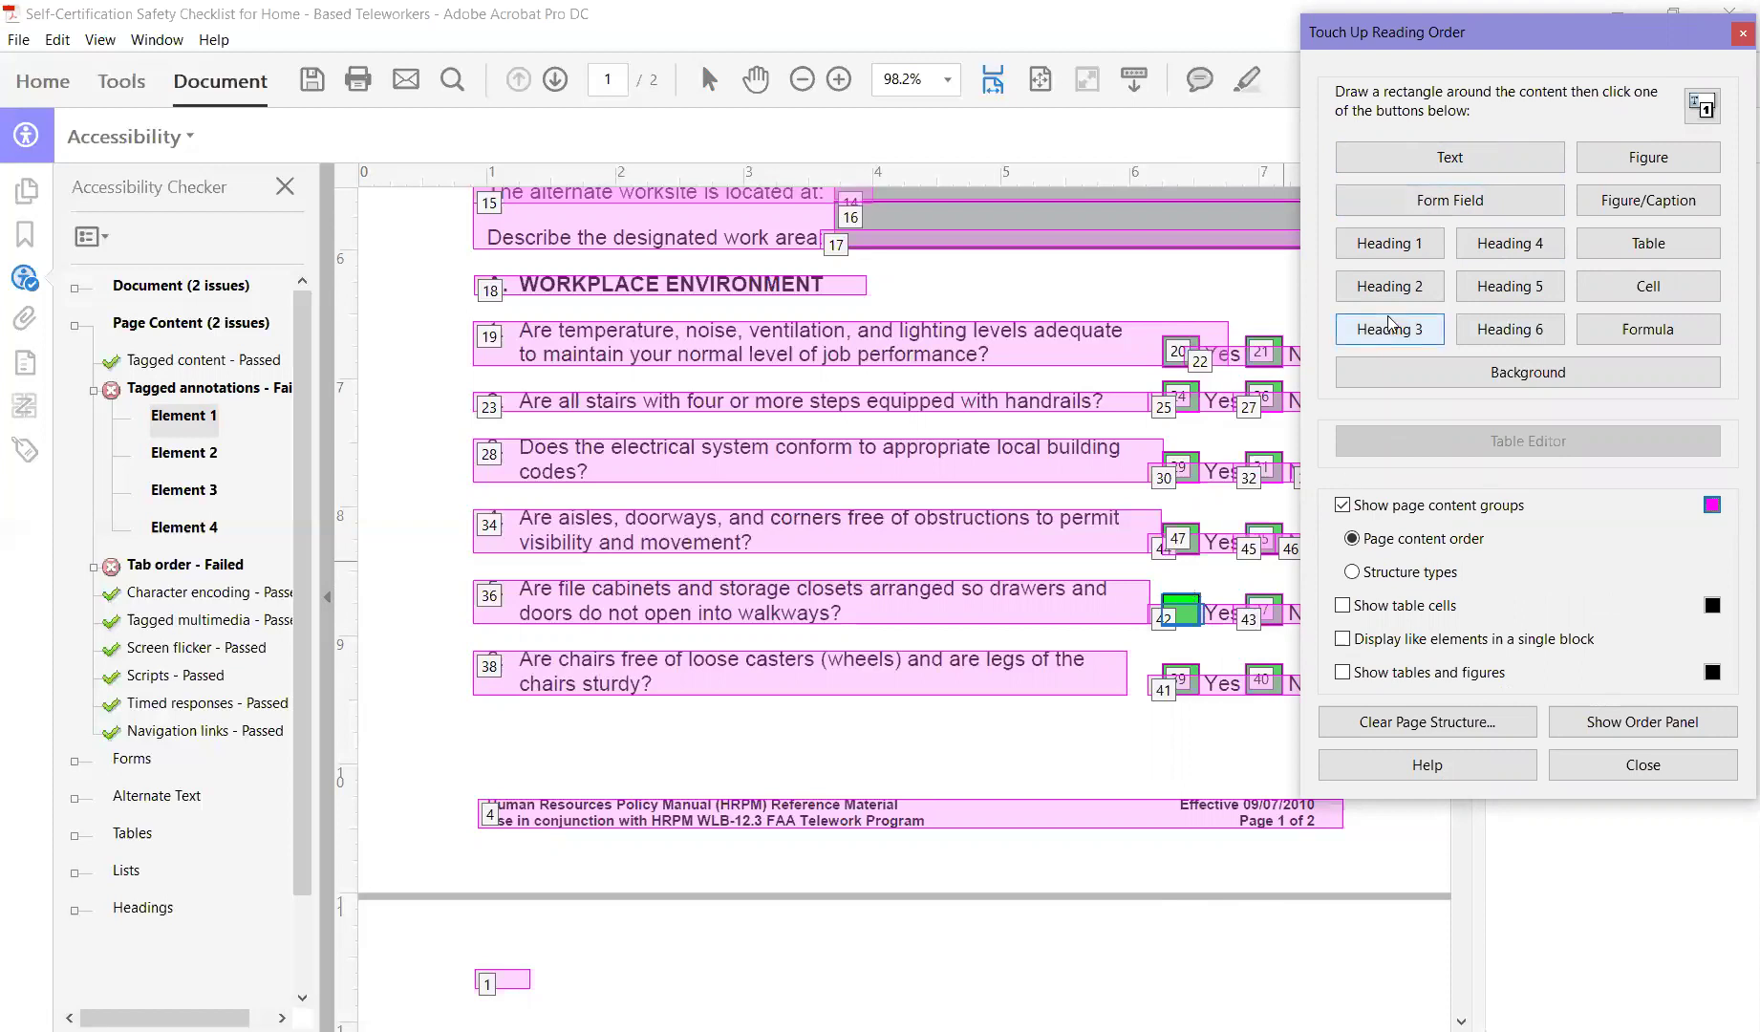
{"action": "left_click", "coordinate": [1462, 197]}
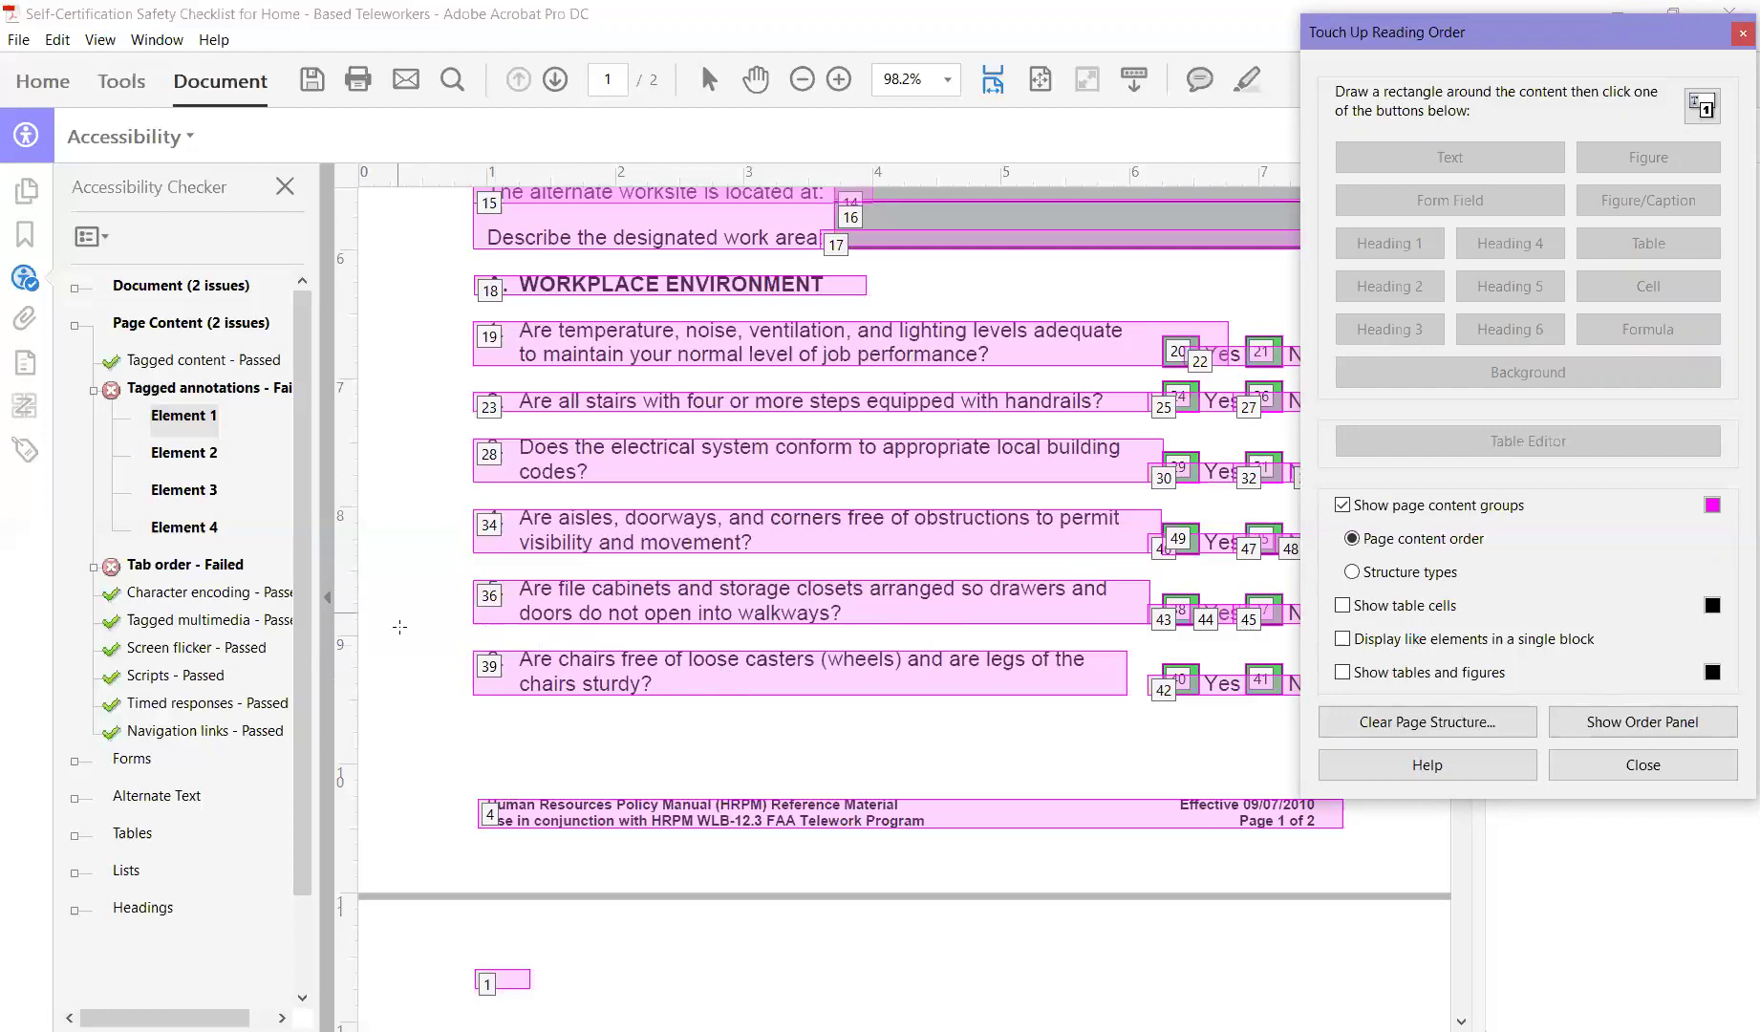
{"action": "scroll", "coordinate": [462, 660], "scroll_direction": "down", "scroll_amount": 1}
{"action": "scroll", "coordinate": [459, 654], "scroll_direction": "down", "scroll_amount": 1}
{"action": "scroll", "coordinate": [455, 650], "scroll_direction": "down", "scroll_amount": 1}
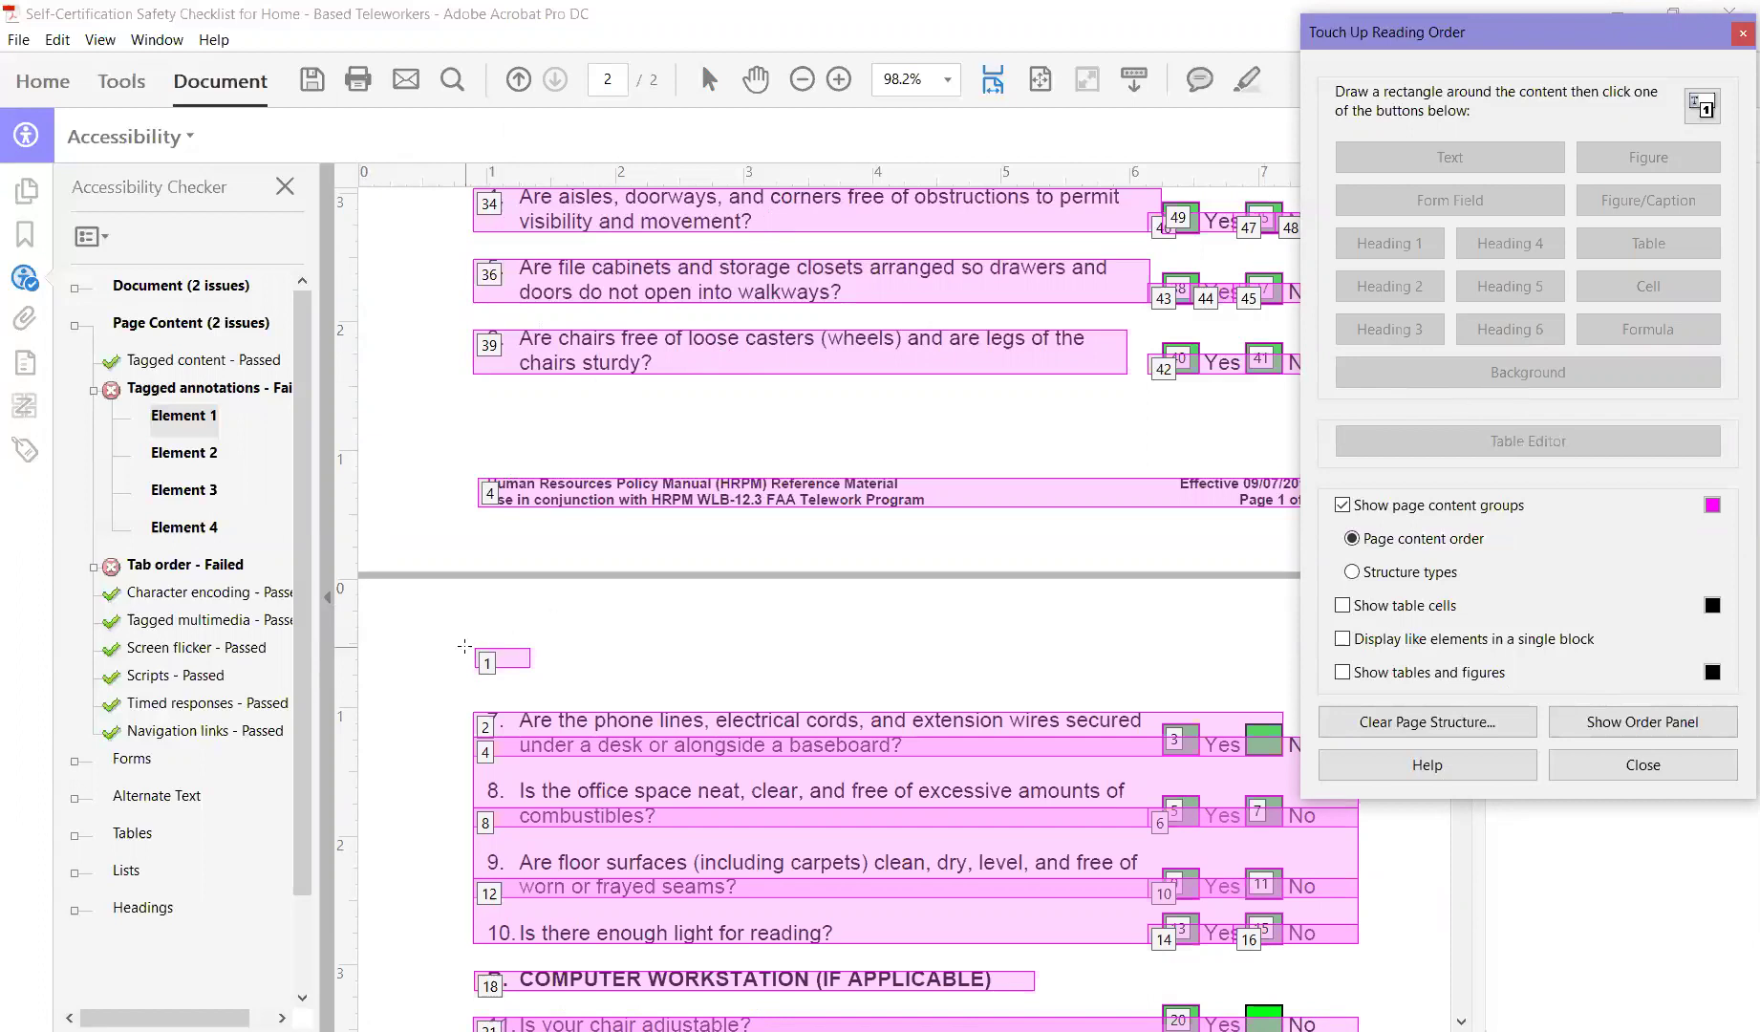
Mark the small empty content block at the top of page 2.
{"action": "left_click_drag", "start_coordinate": [560, 695], "coordinate": [476, 645]}
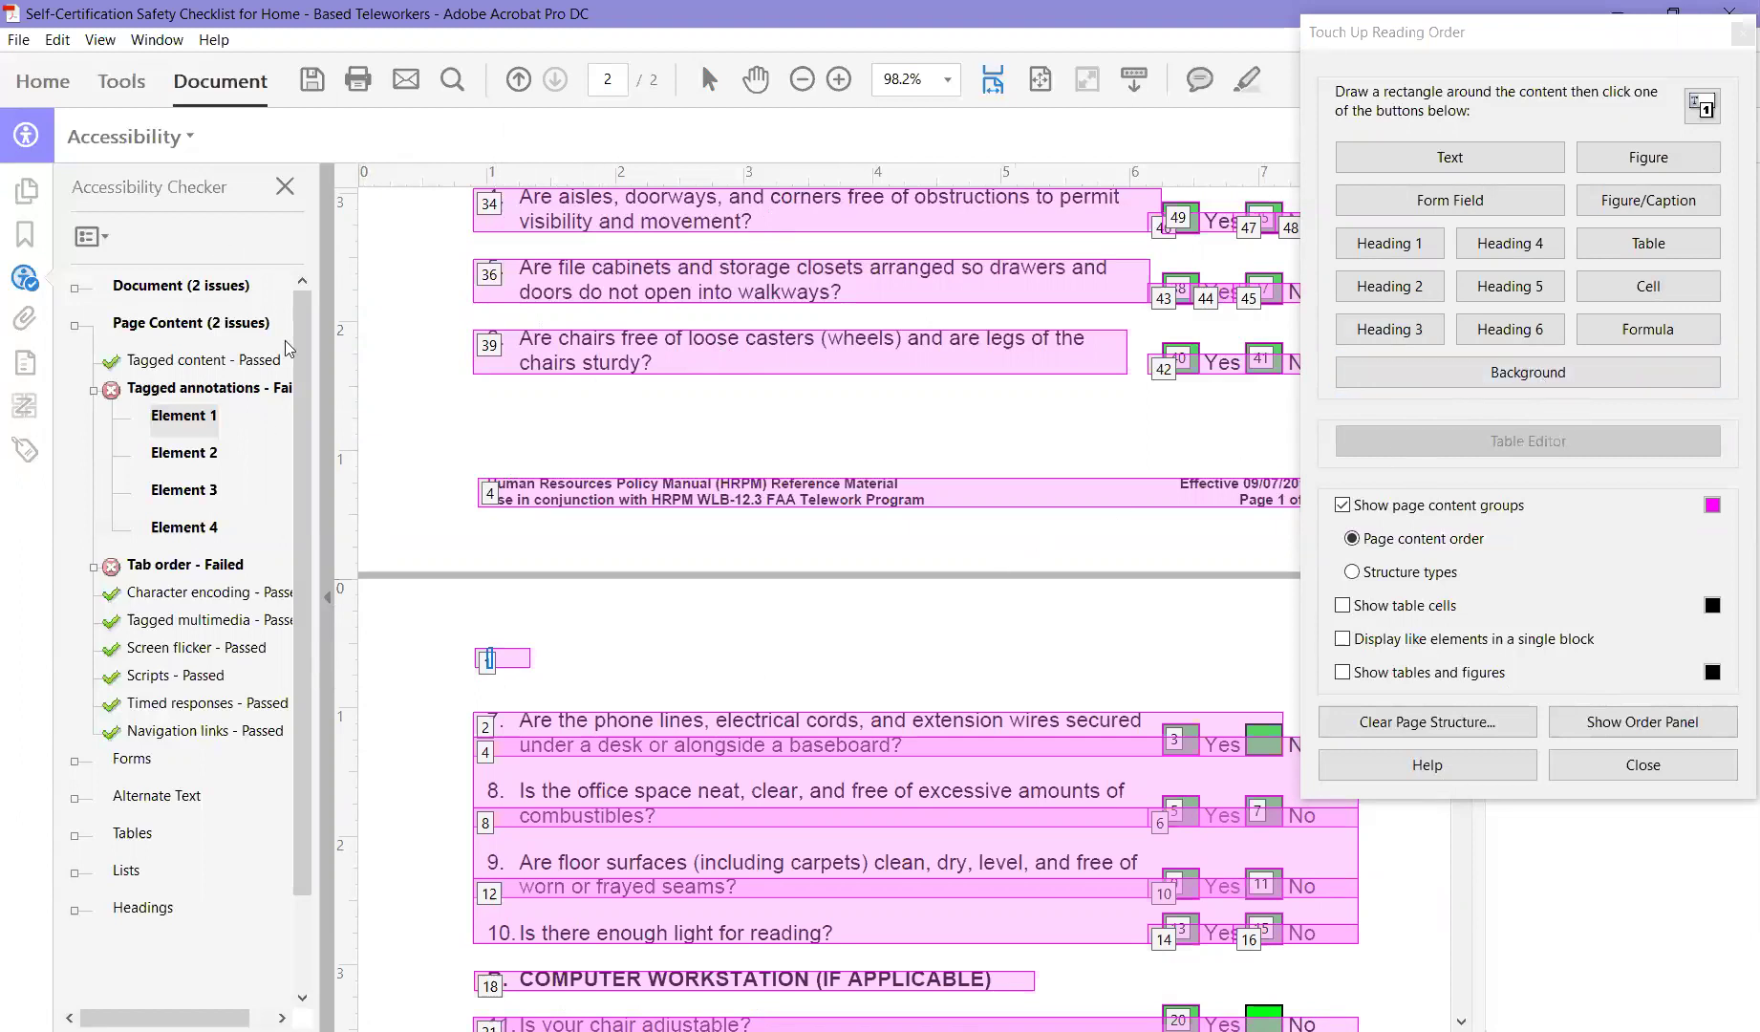
Select Element 2 and tag the baseboard question's No checkbox as a form field.
{"action": "left_click", "coordinate": [166, 456]}
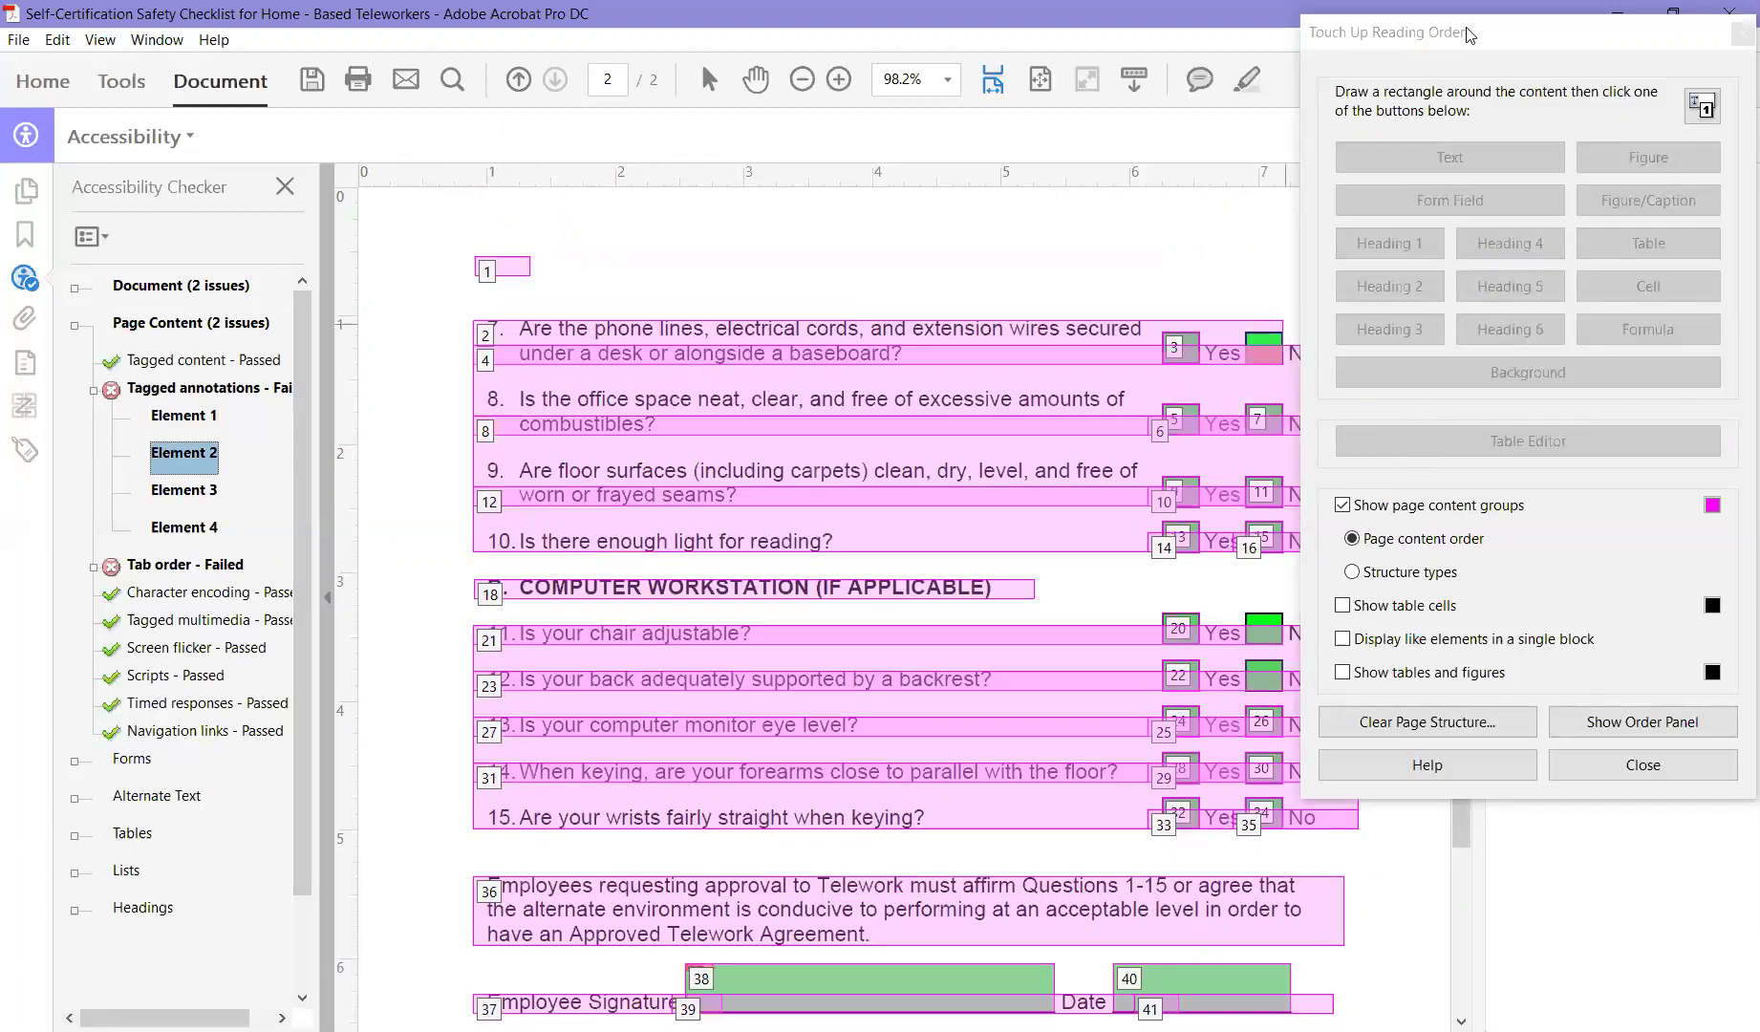
{"action": "left_click_drag", "start_coordinate": [1465, 33], "coordinate": [454, 97]}
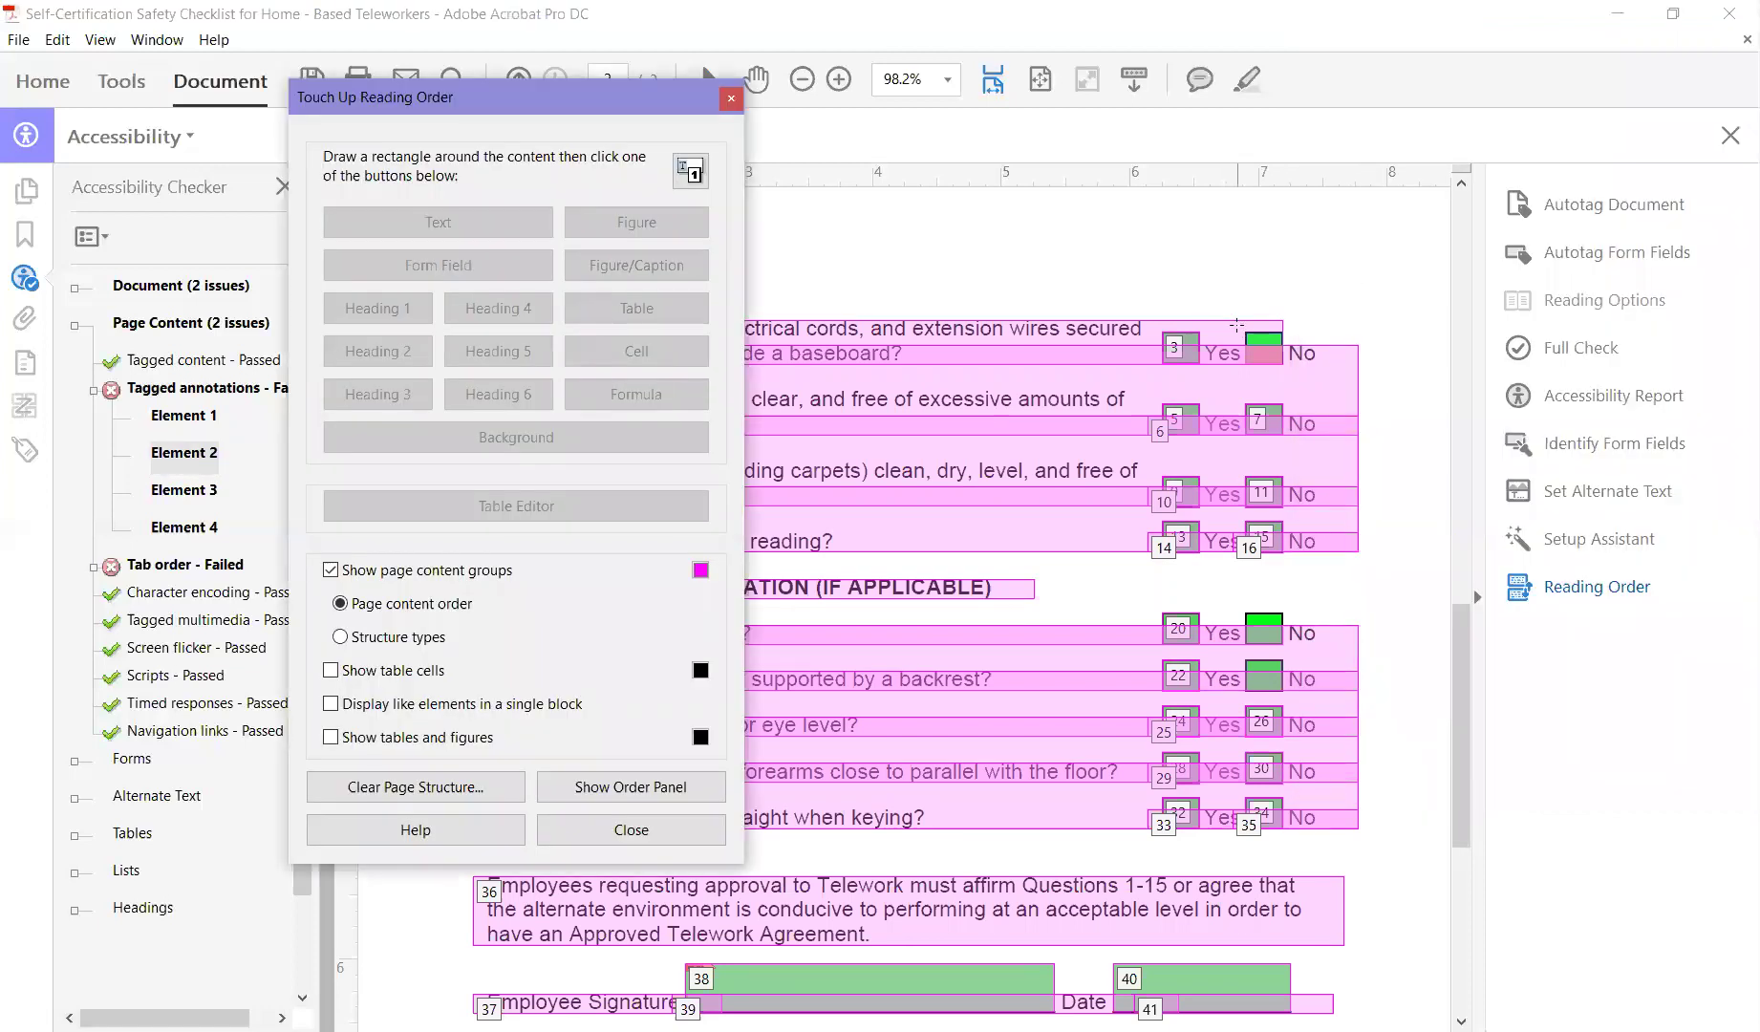
{"action": "left_click_drag", "start_coordinate": [1239, 327], "coordinate": [1290, 371]}
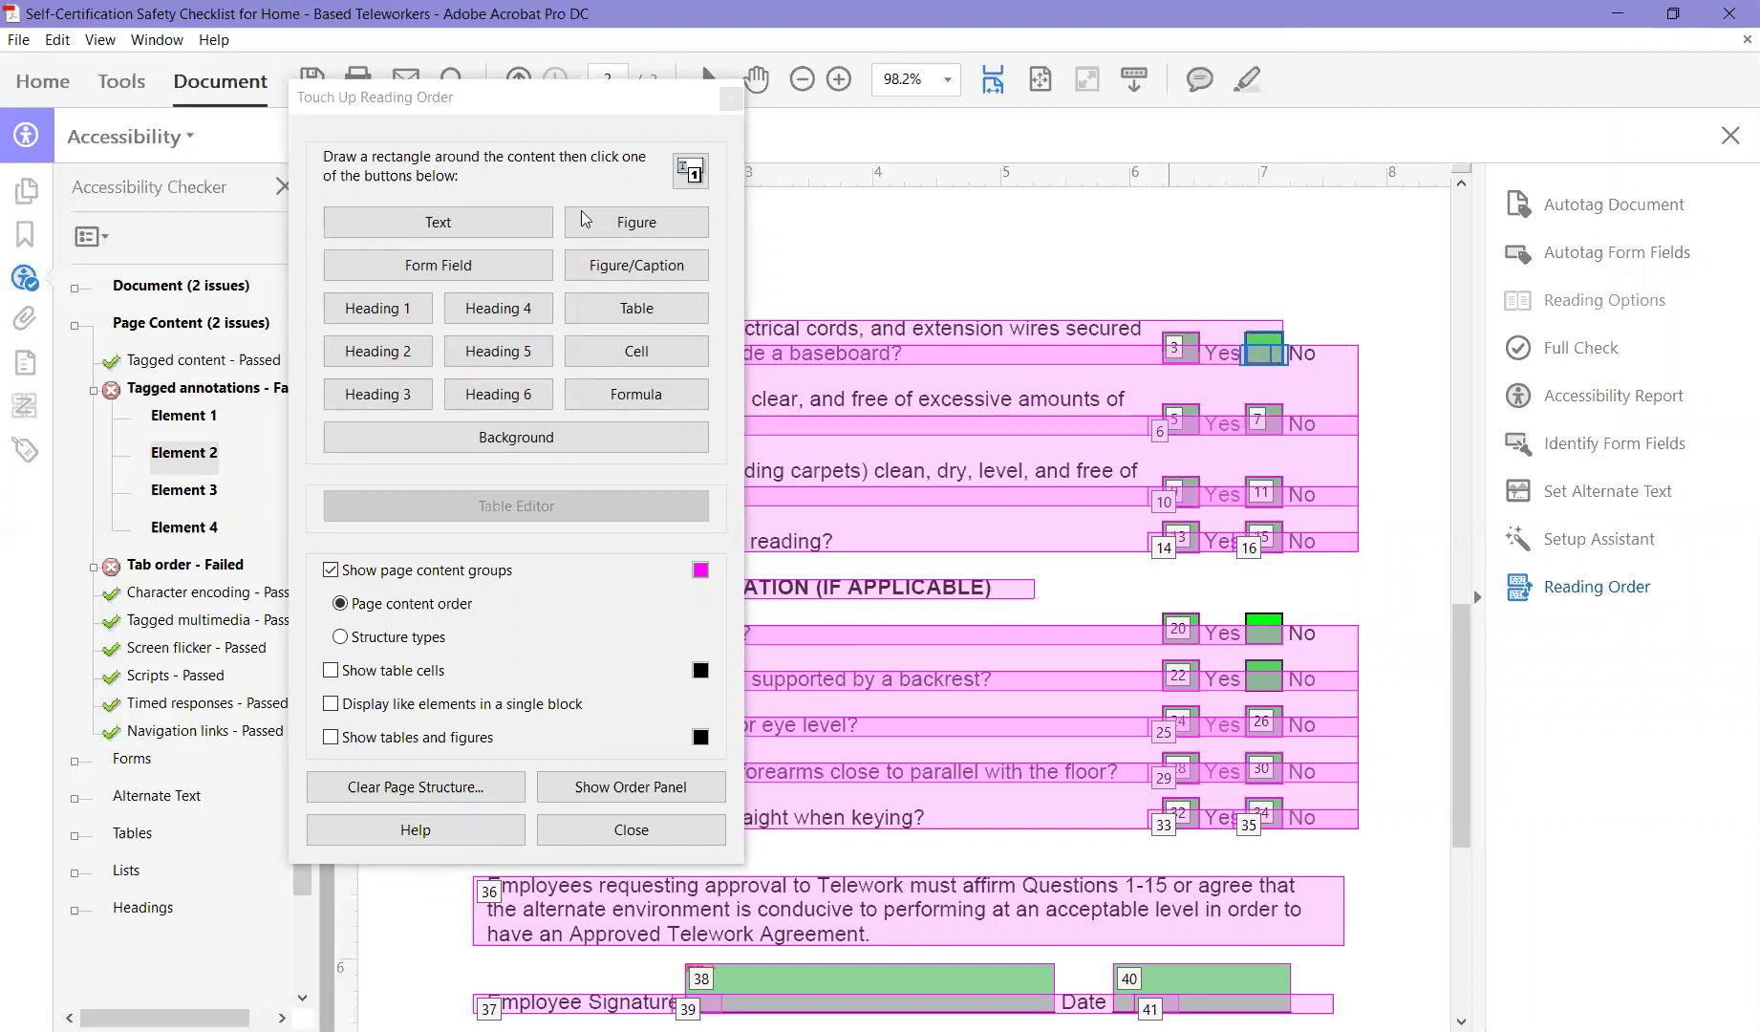
{"action": "left_click", "coordinate": [438, 269]}
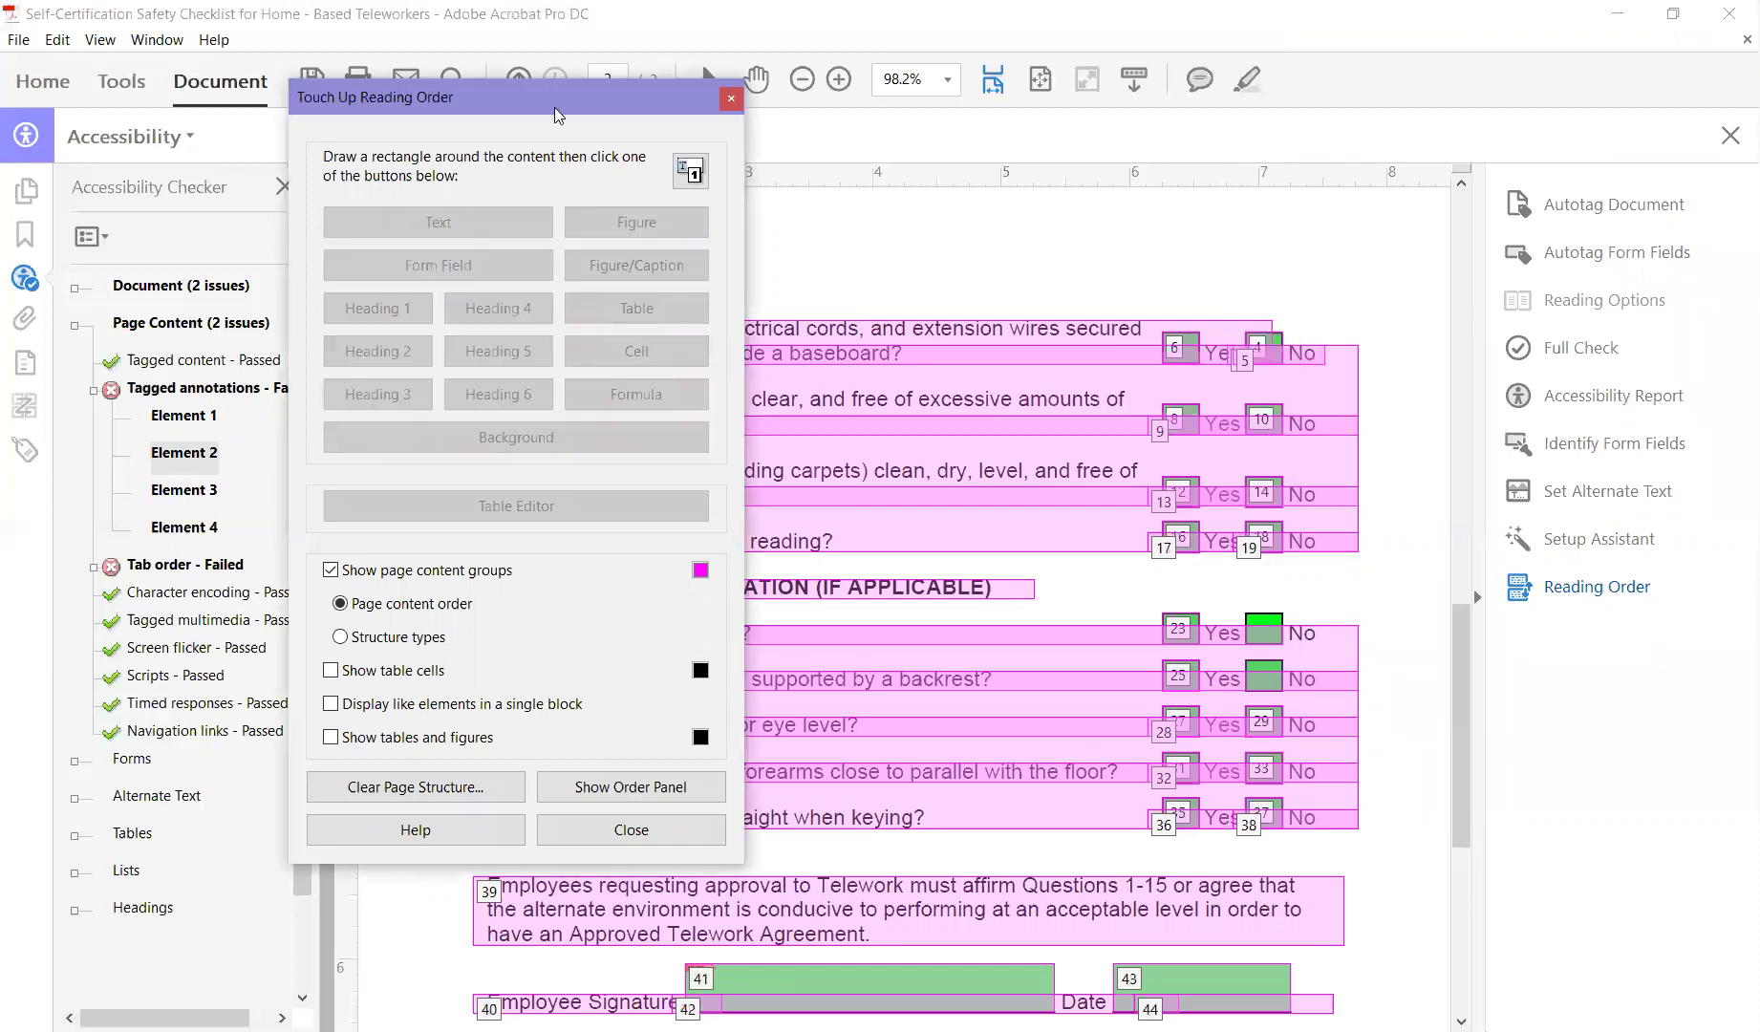
{"action": "left_click_drag", "start_coordinate": [554, 107], "coordinate": [585, 99]}
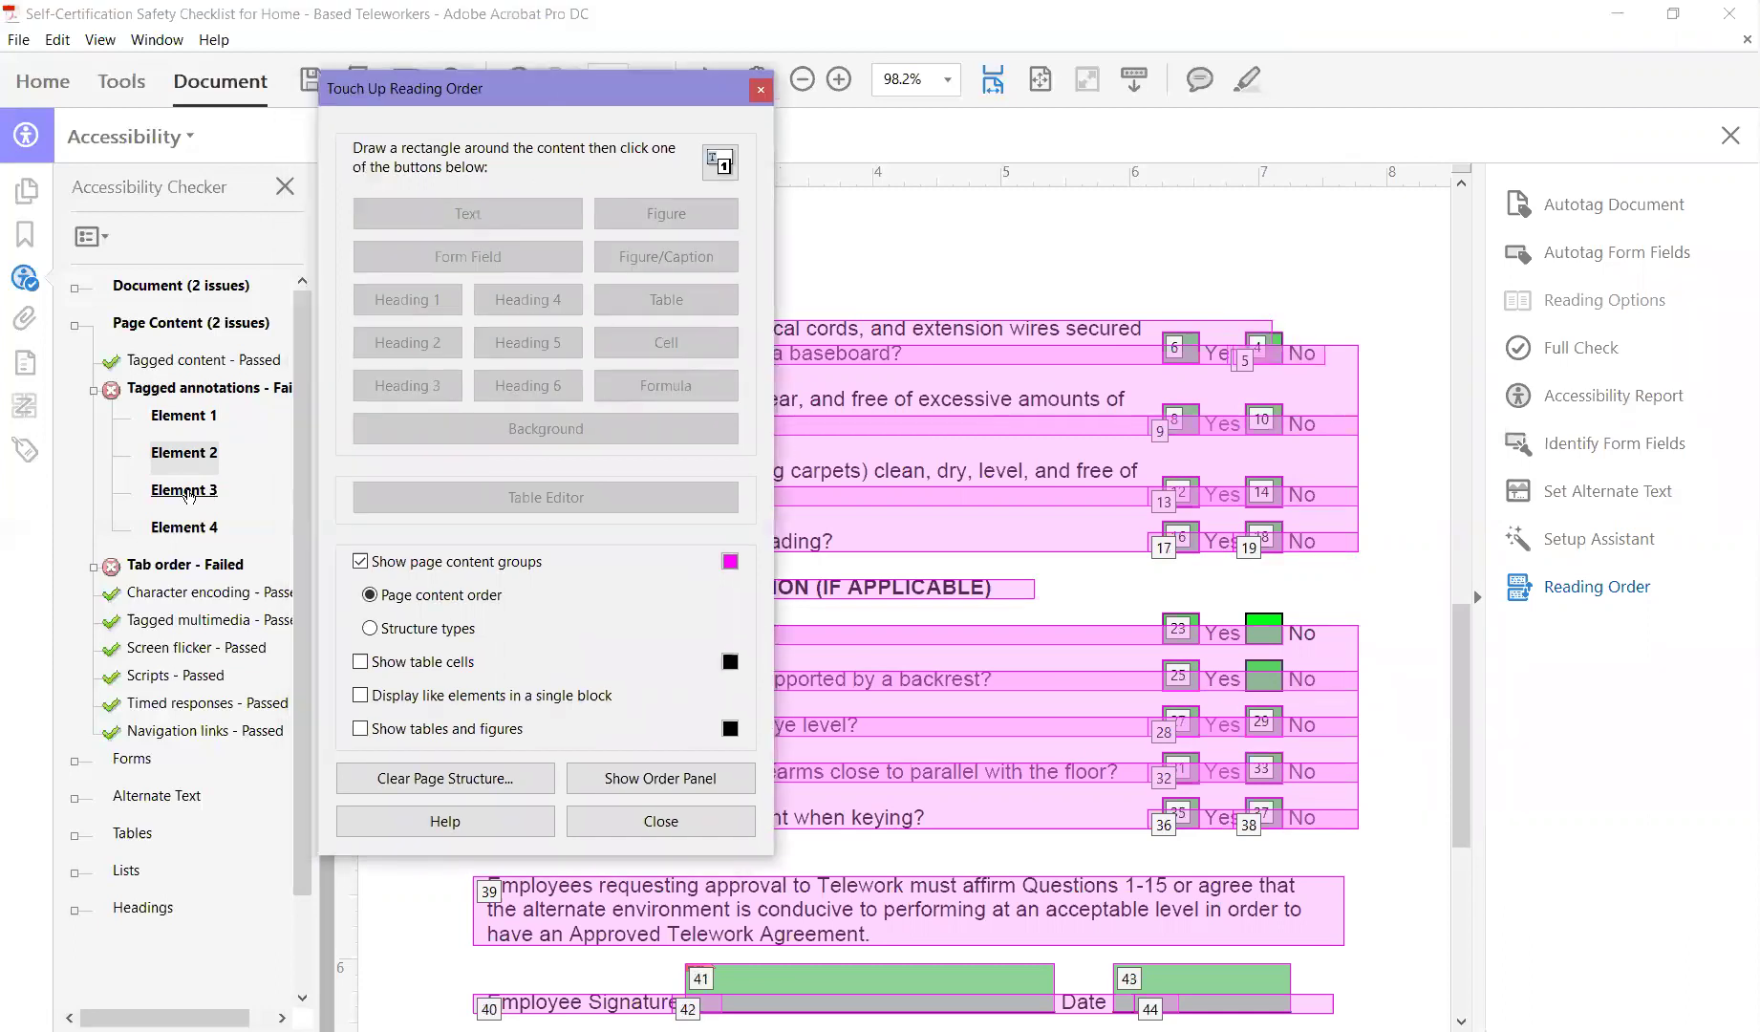
Select Element 3 and tag its No checkbox below the IF APPLICABLE heading as a form field.
{"action": "left_click", "coordinate": [189, 495]}
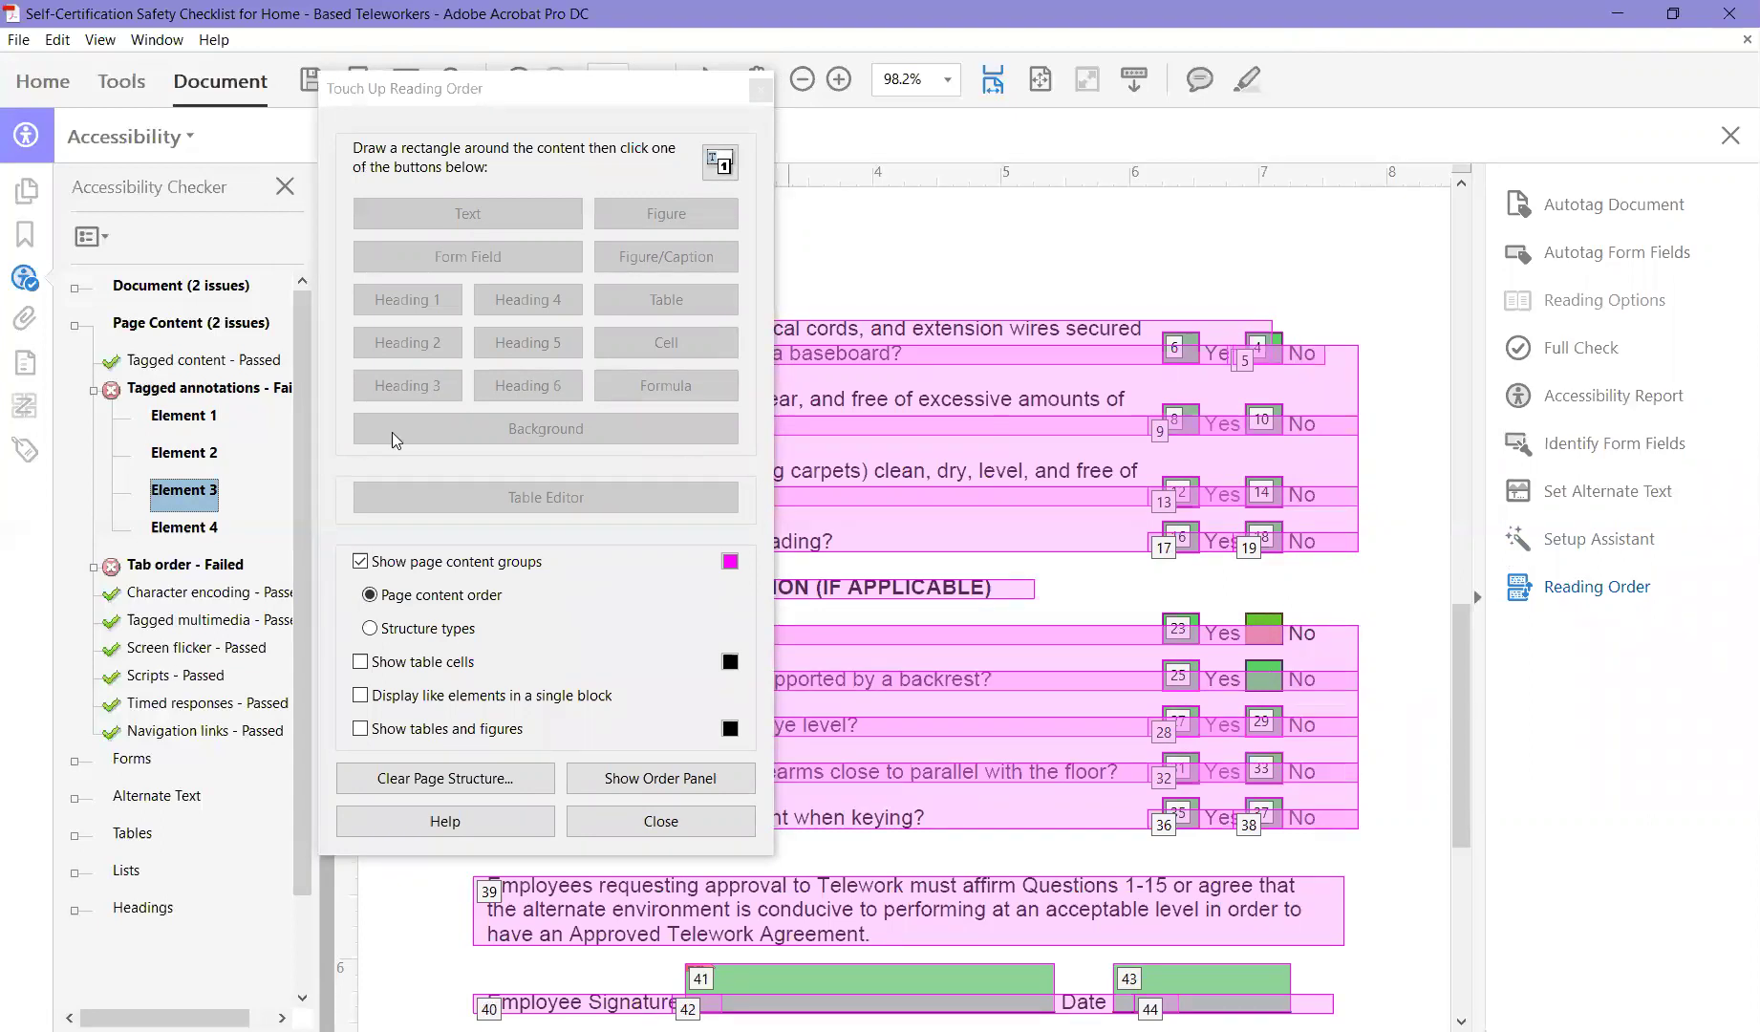
{"action": "left_click", "coordinate": [168, 529]}
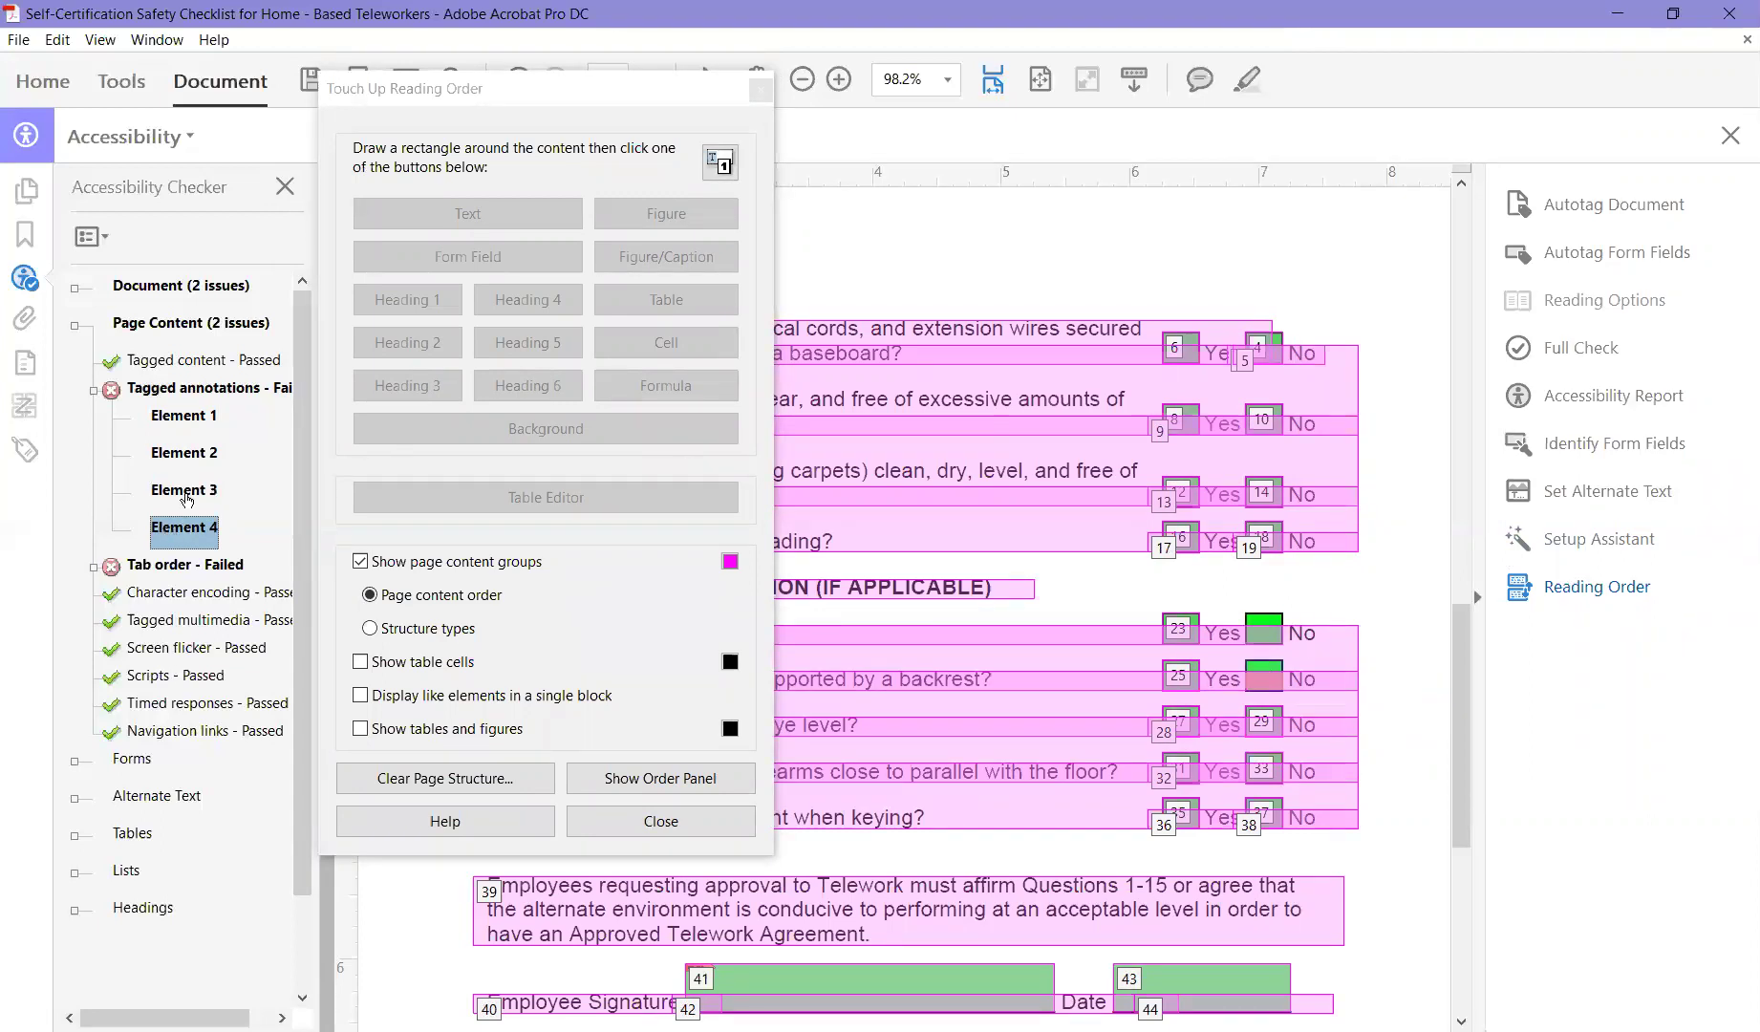
{"action": "left_click", "coordinate": [188, 495]}
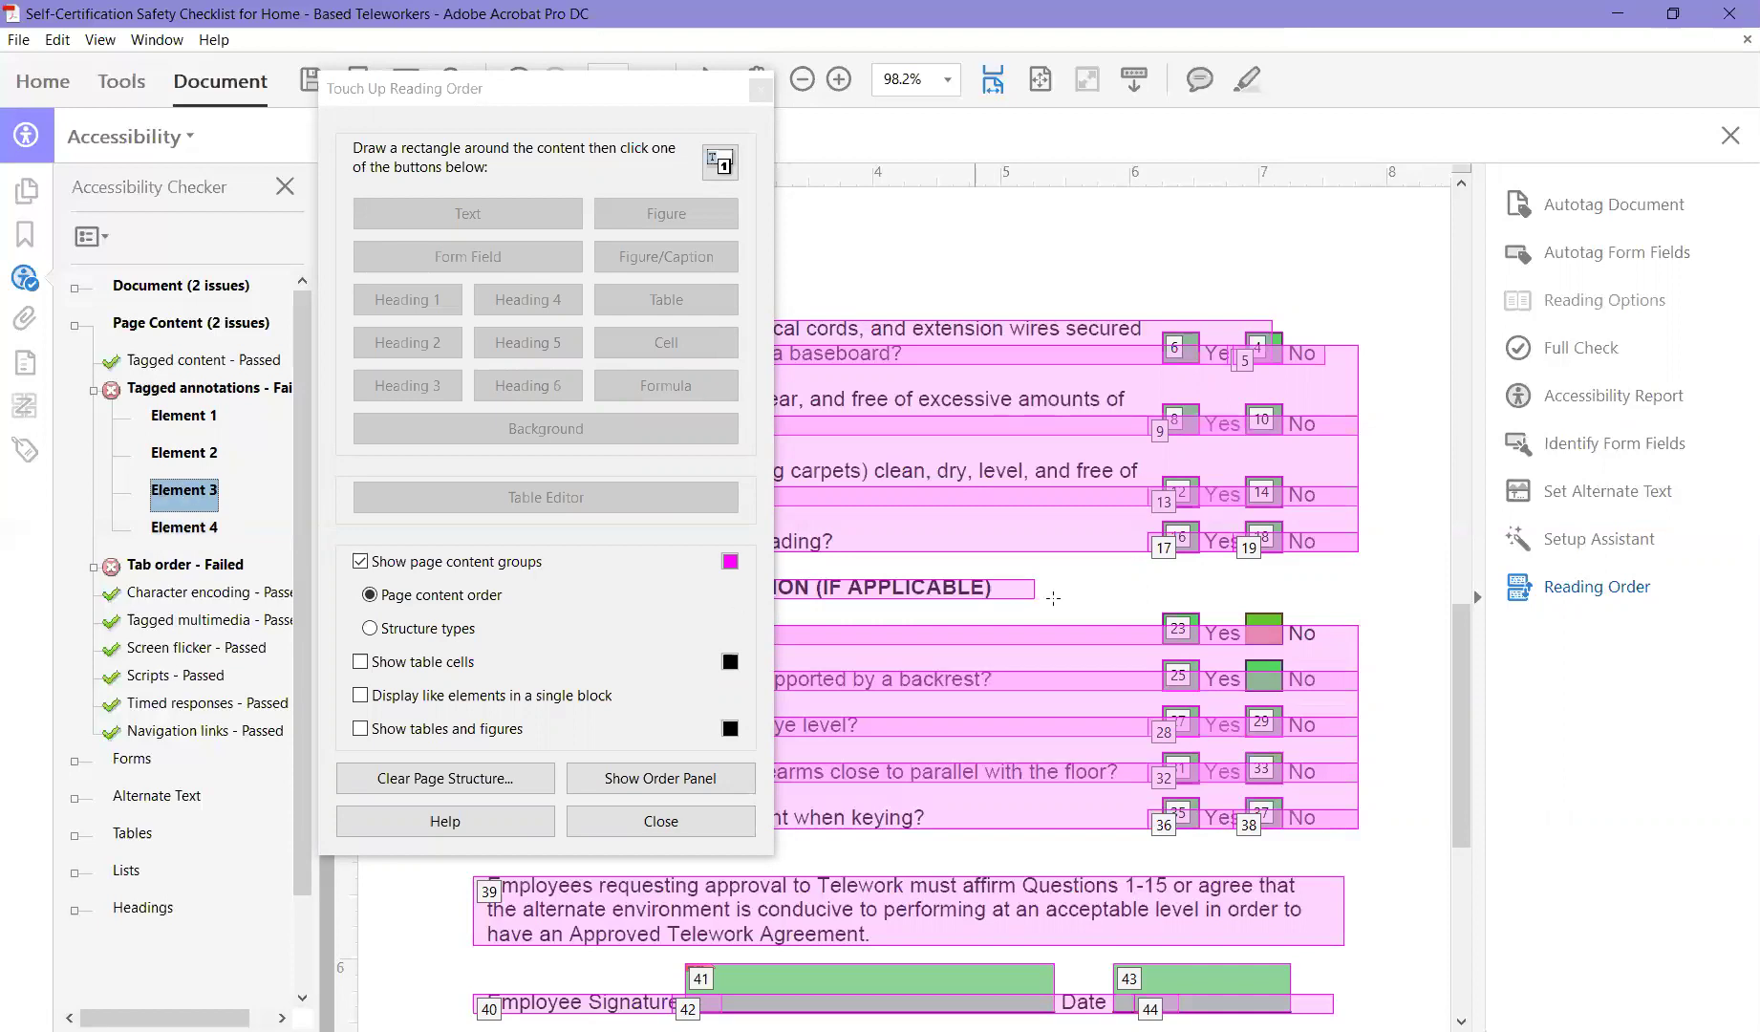
{"action": "left_click_drag", "start_coordinate": [1235, 607], "coordinate": [1294, 650]}
{"action": "left_click", "coordinate": [1271, 607]}
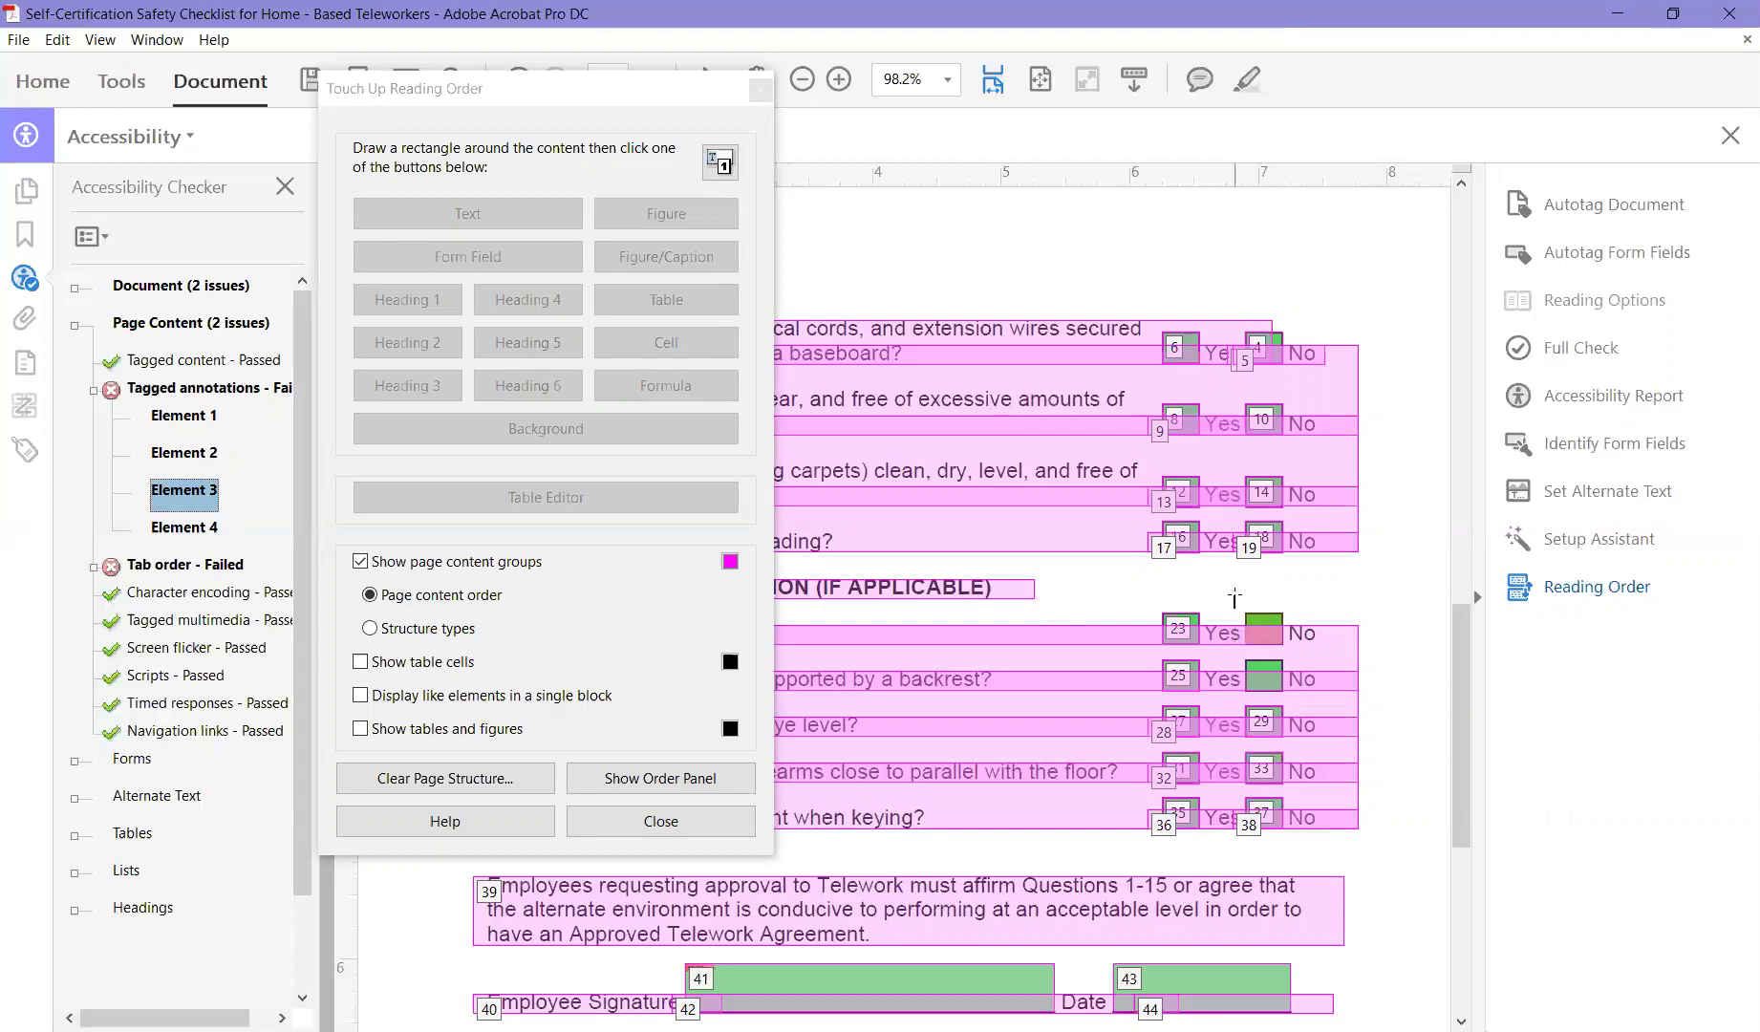
{"action": "left_click", "coordinate": [202, 538]}
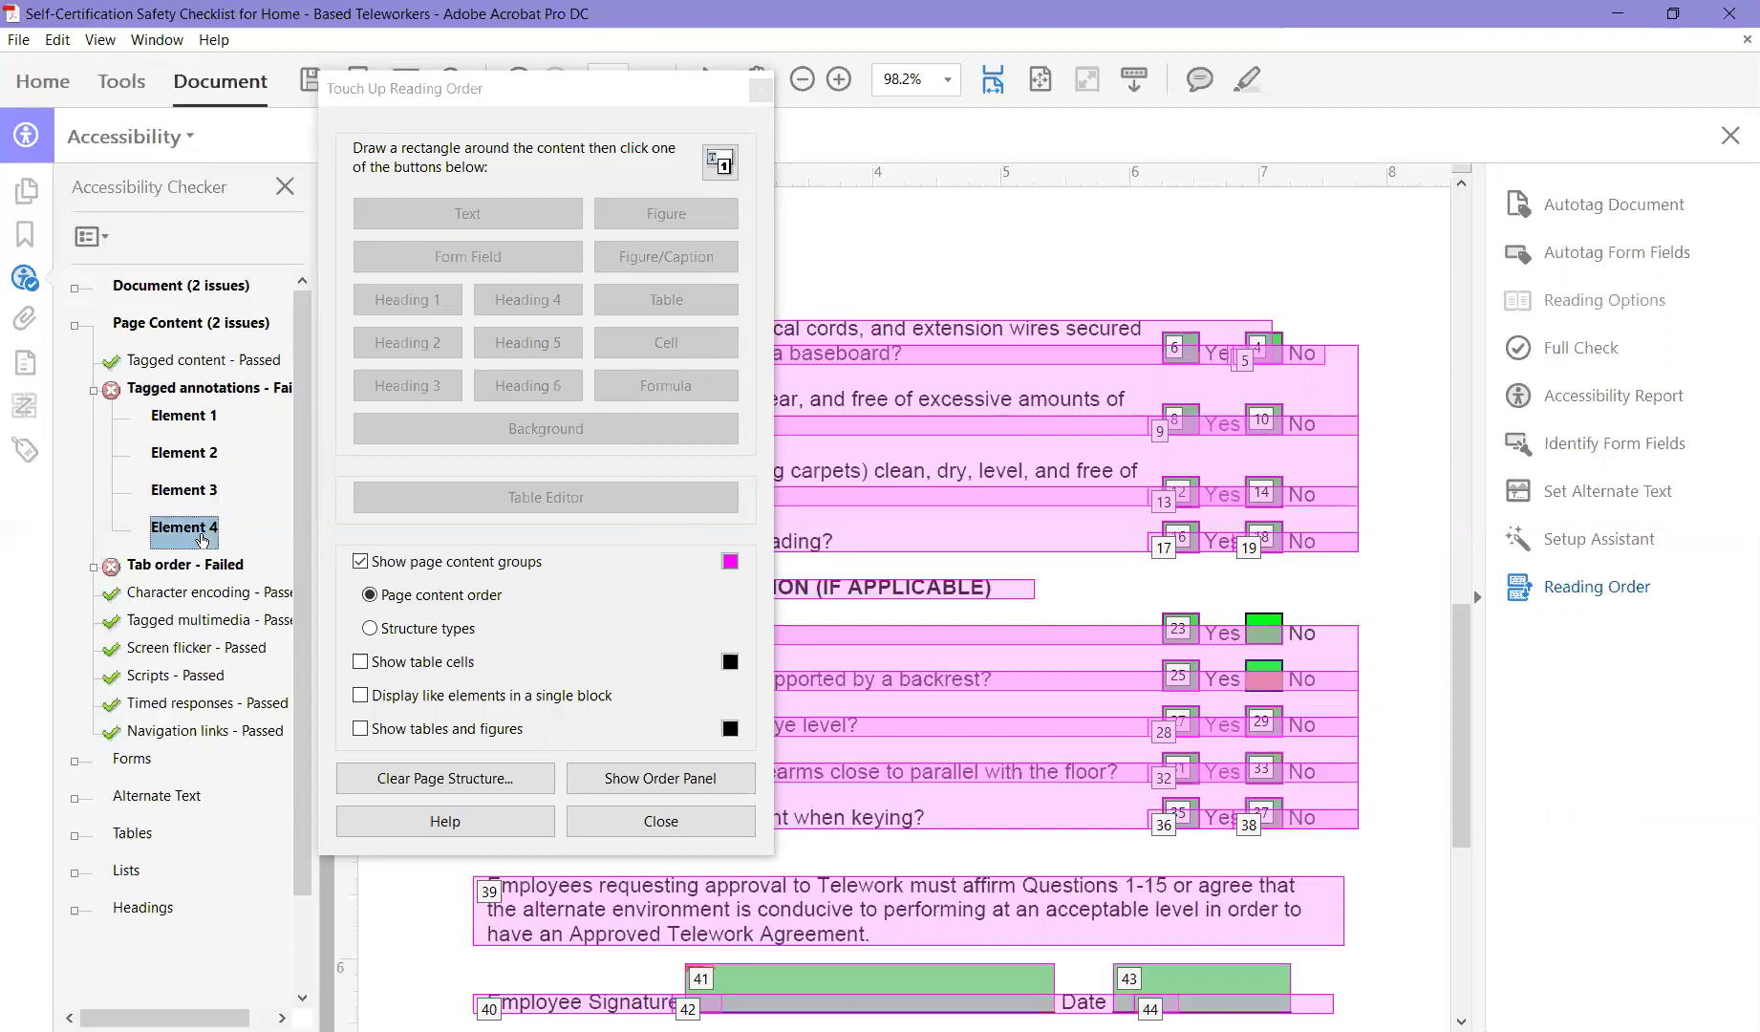
{"action": "left_click", "coordinate": [192, 491]}
{"action": "left_click_drag", "start_coordinate": [1237, 601], "coordinate": [1293, 658]}
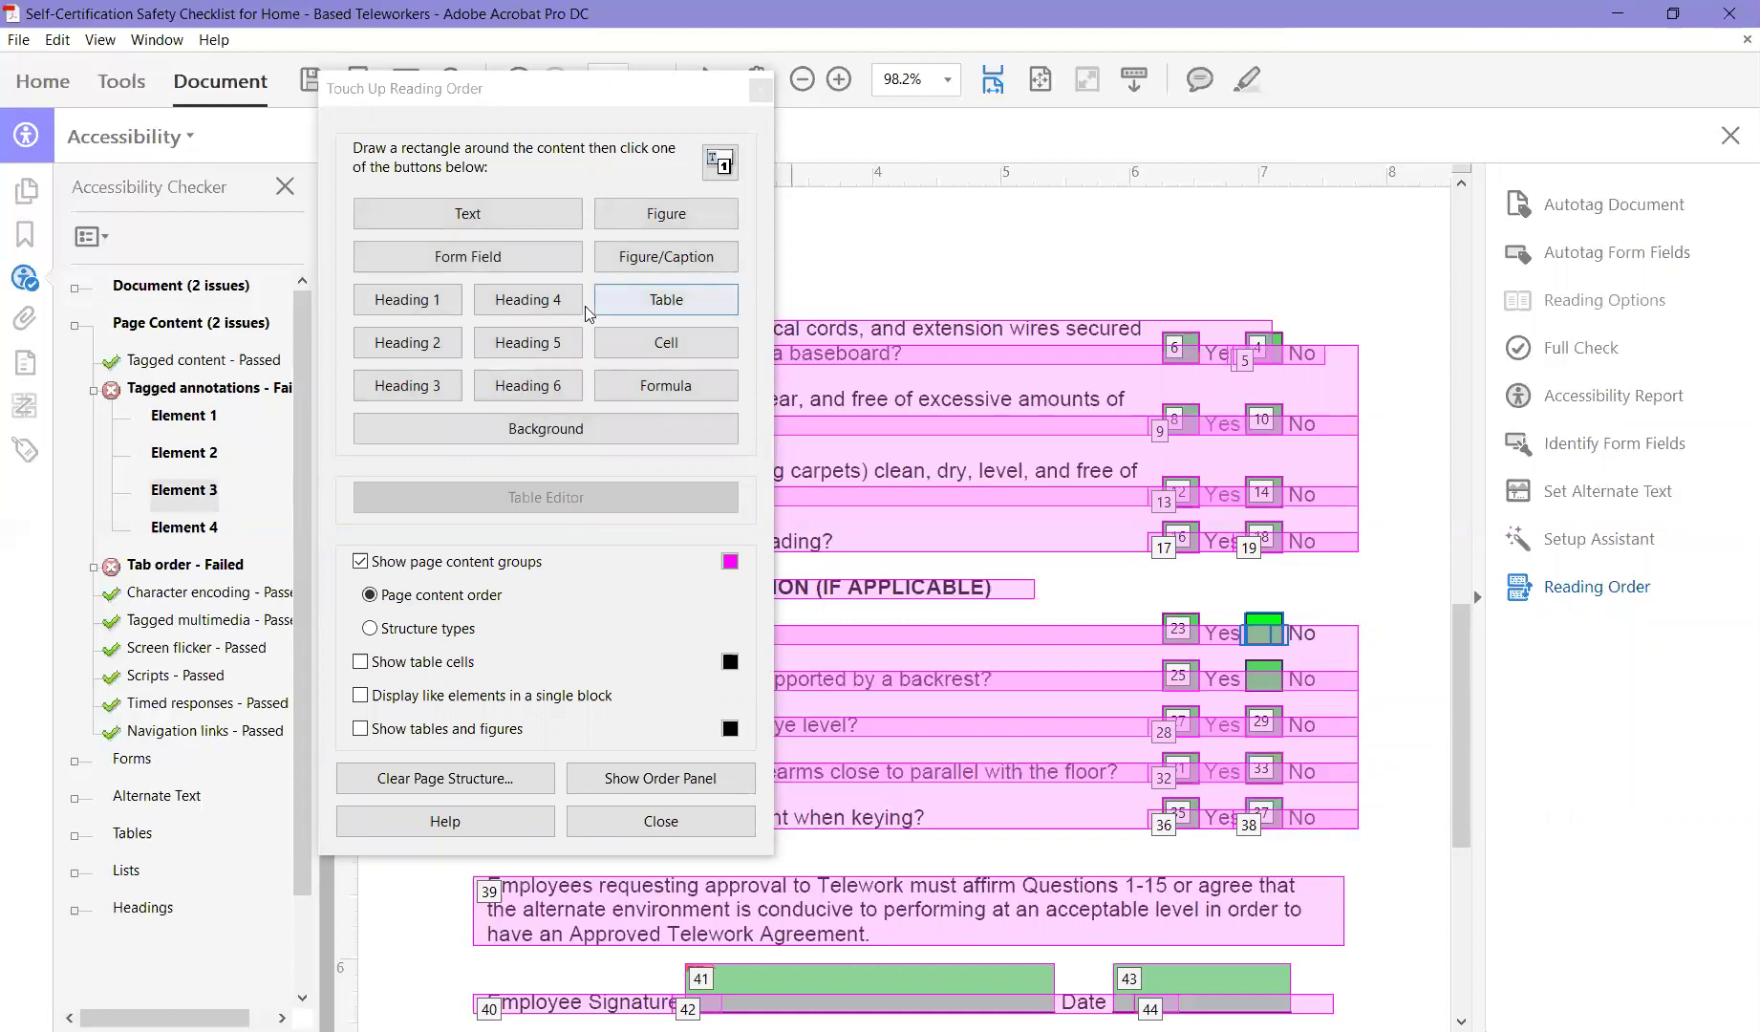
{"action": "left_click", "coordinate": [439, 257]}
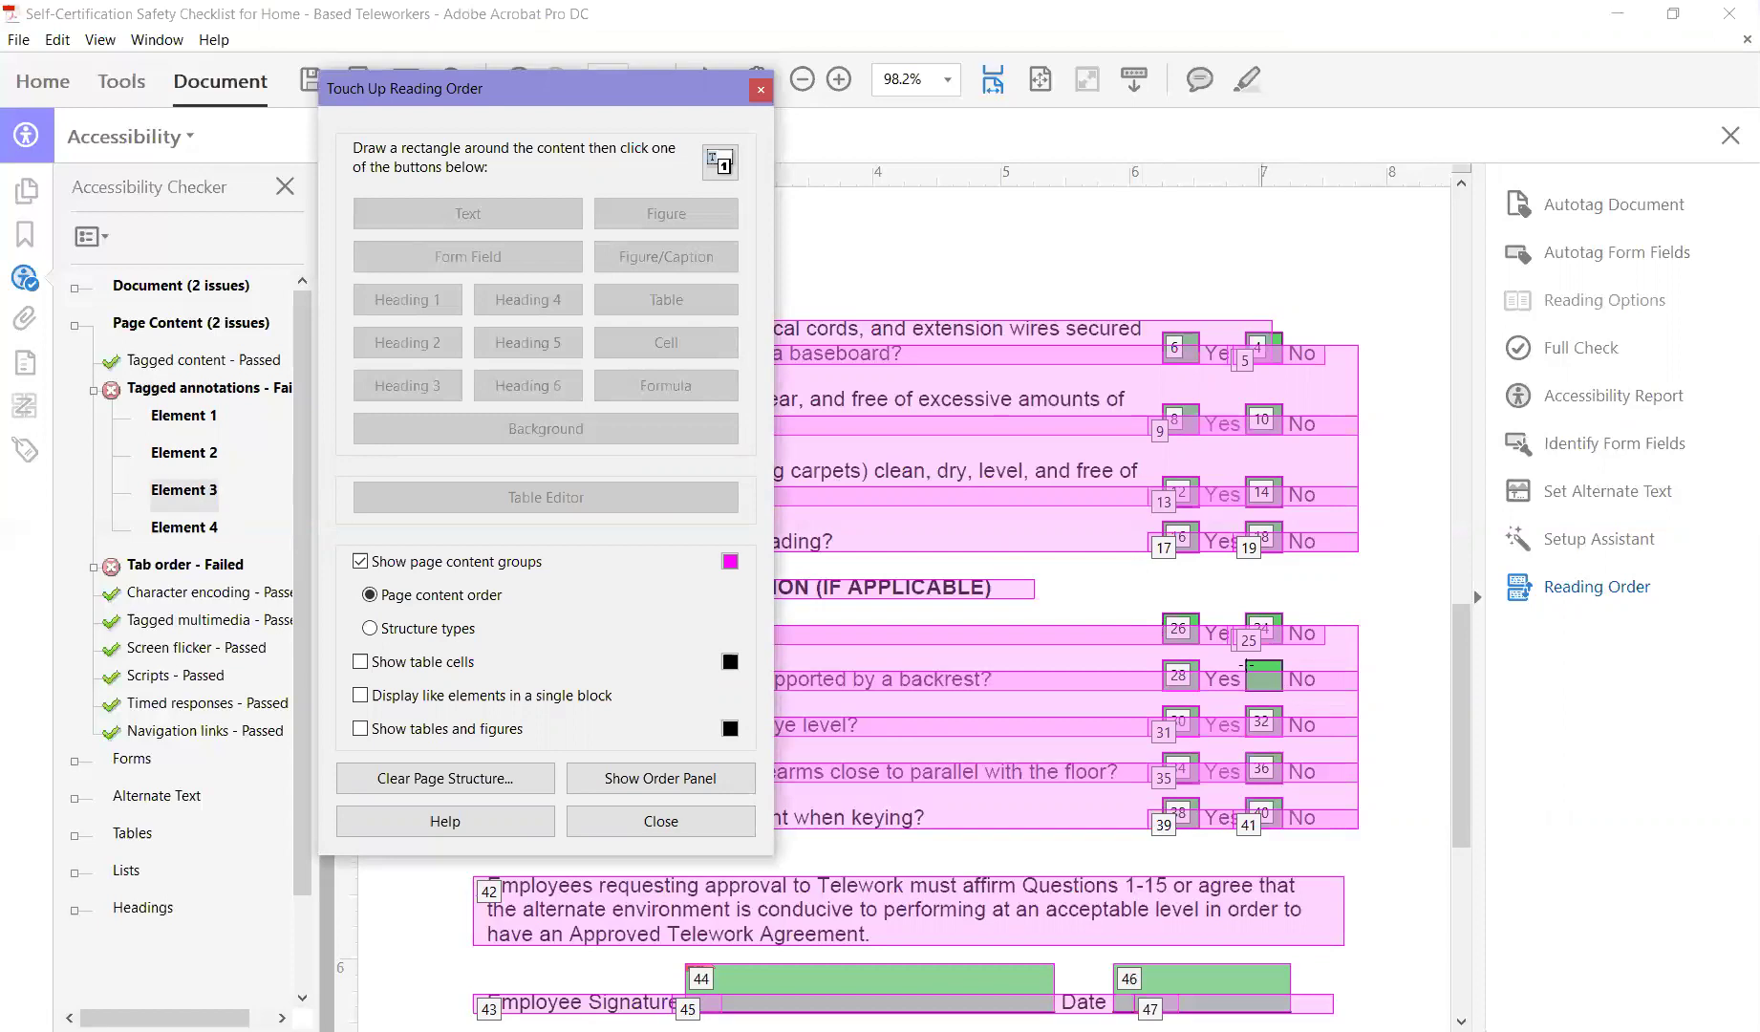
Select Element 4 and tag the backrest question's No checkbox as a form field.
{"action": "left_click", "coordinate": [1232, 590]}
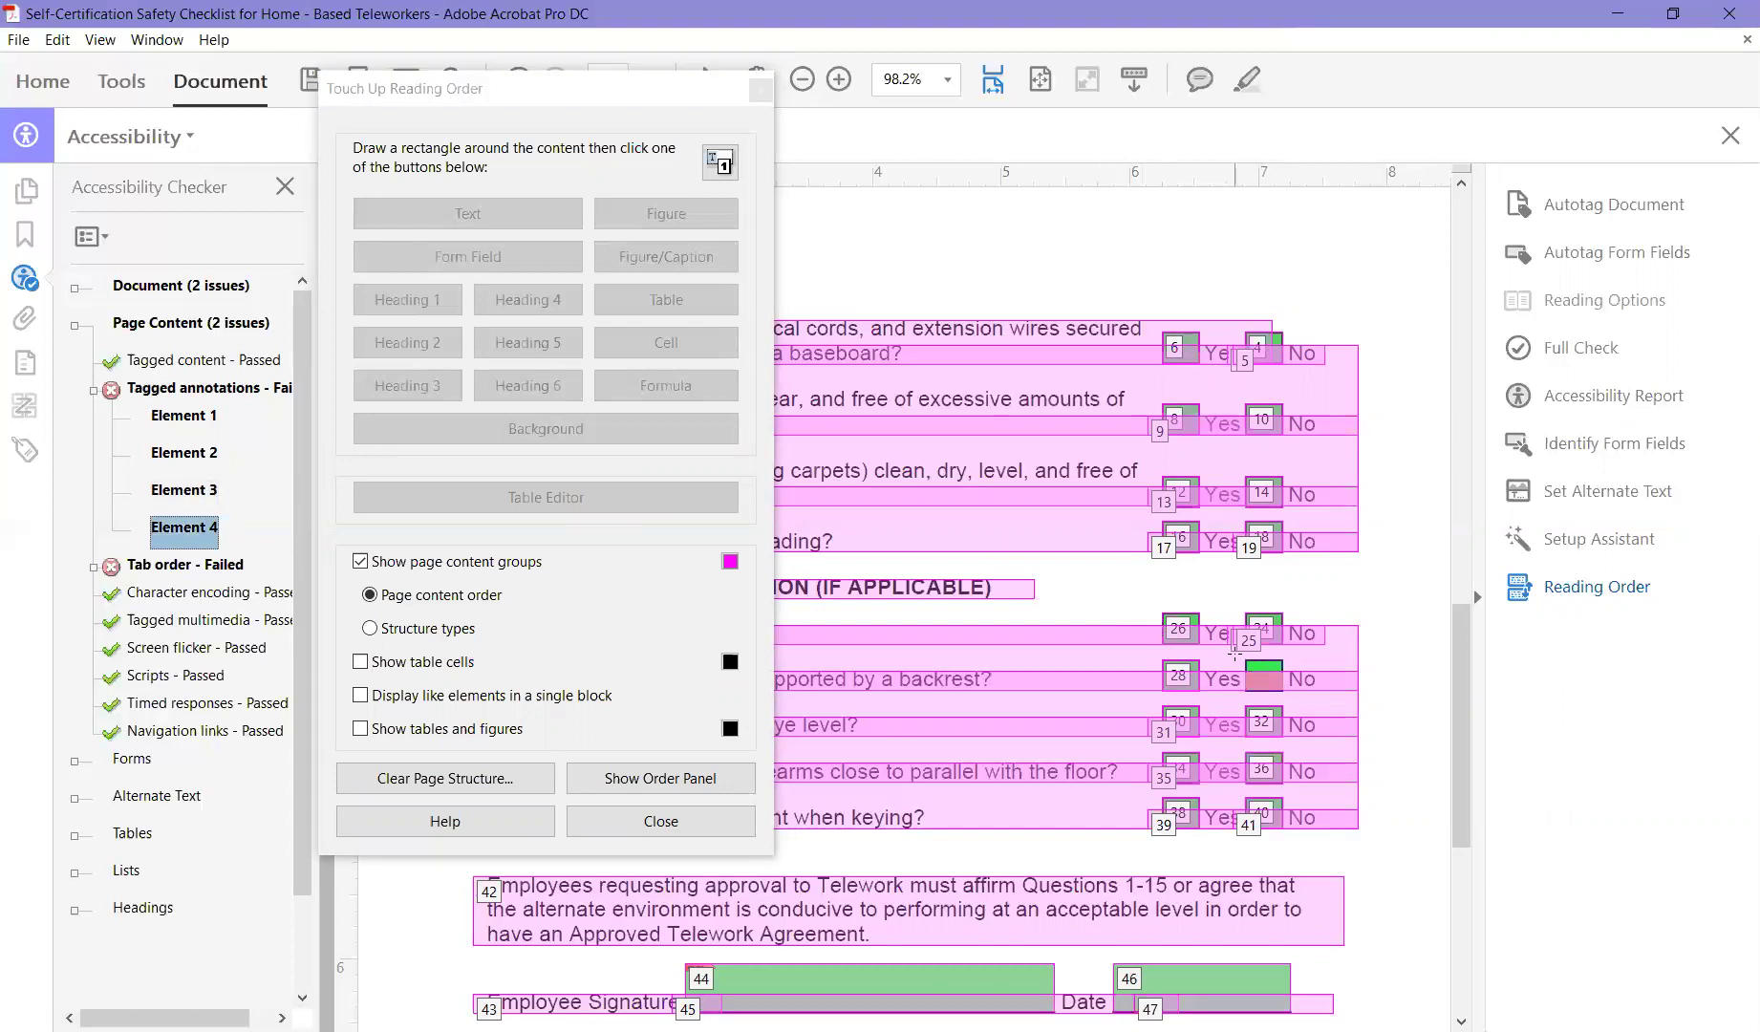
{"action": "left_click_drag", "start_coordinate": [1240, 654], "coordinate": [1293, 695]}
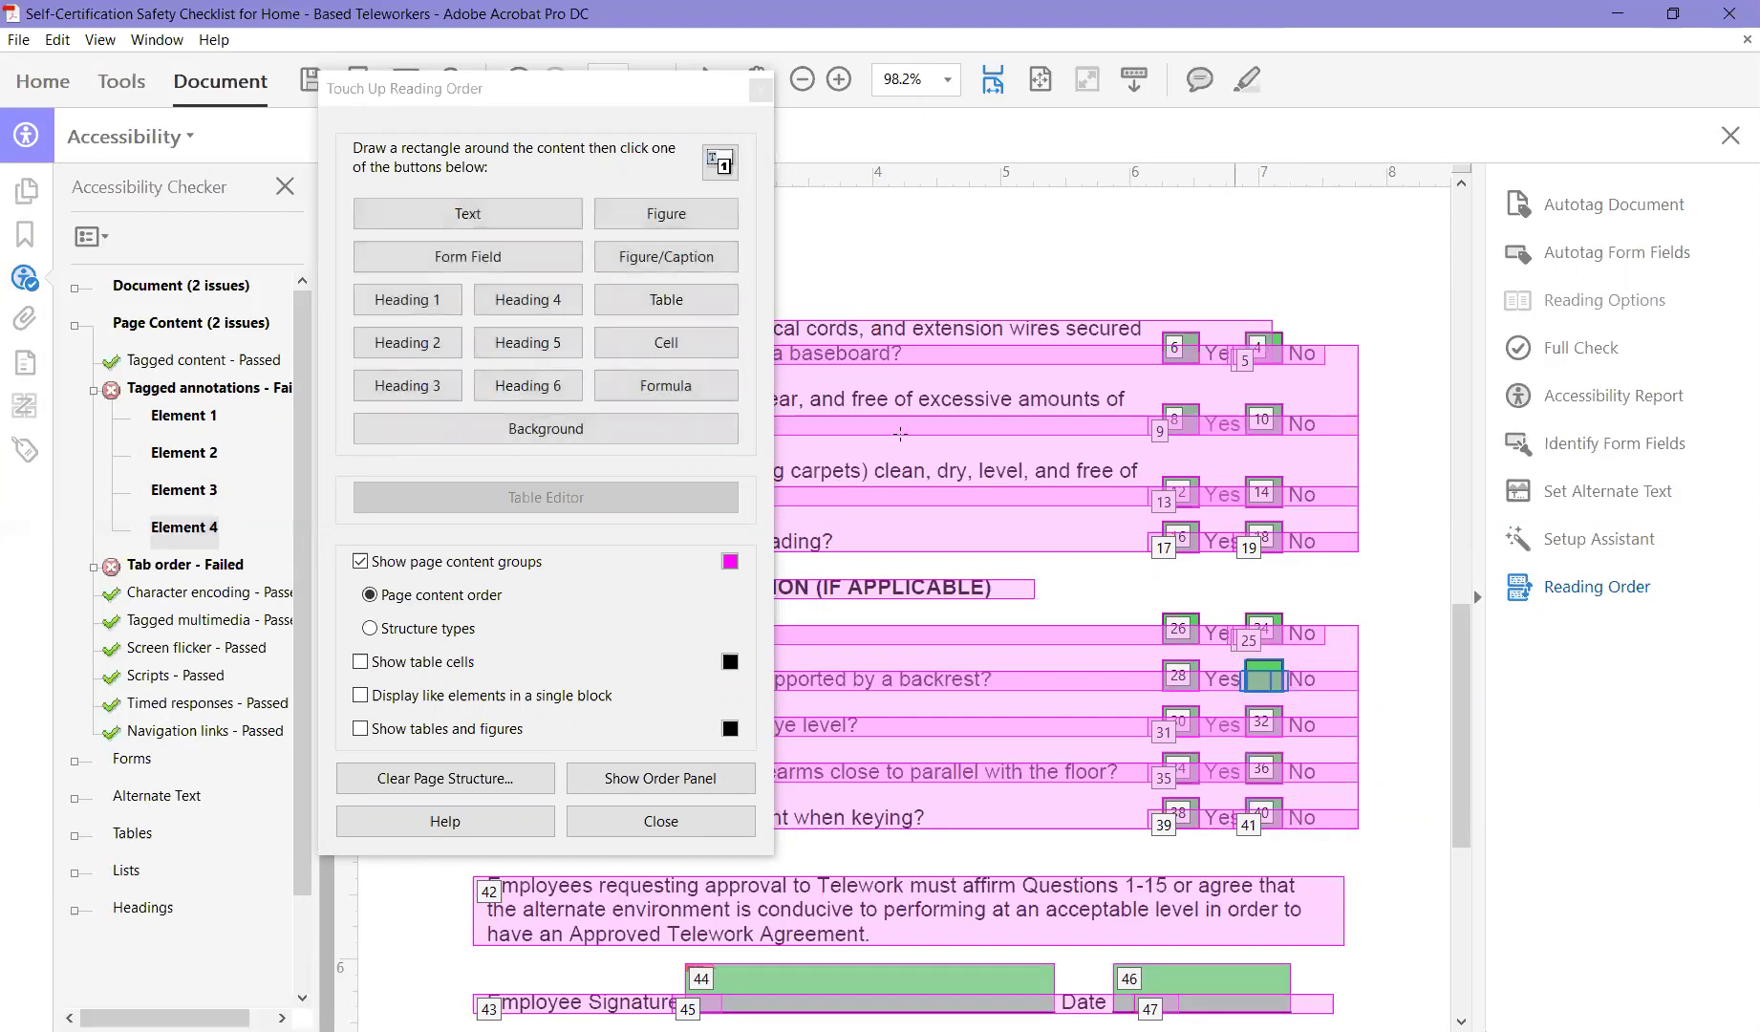
{"action": "left_click", "coordinate": [485, 263]}
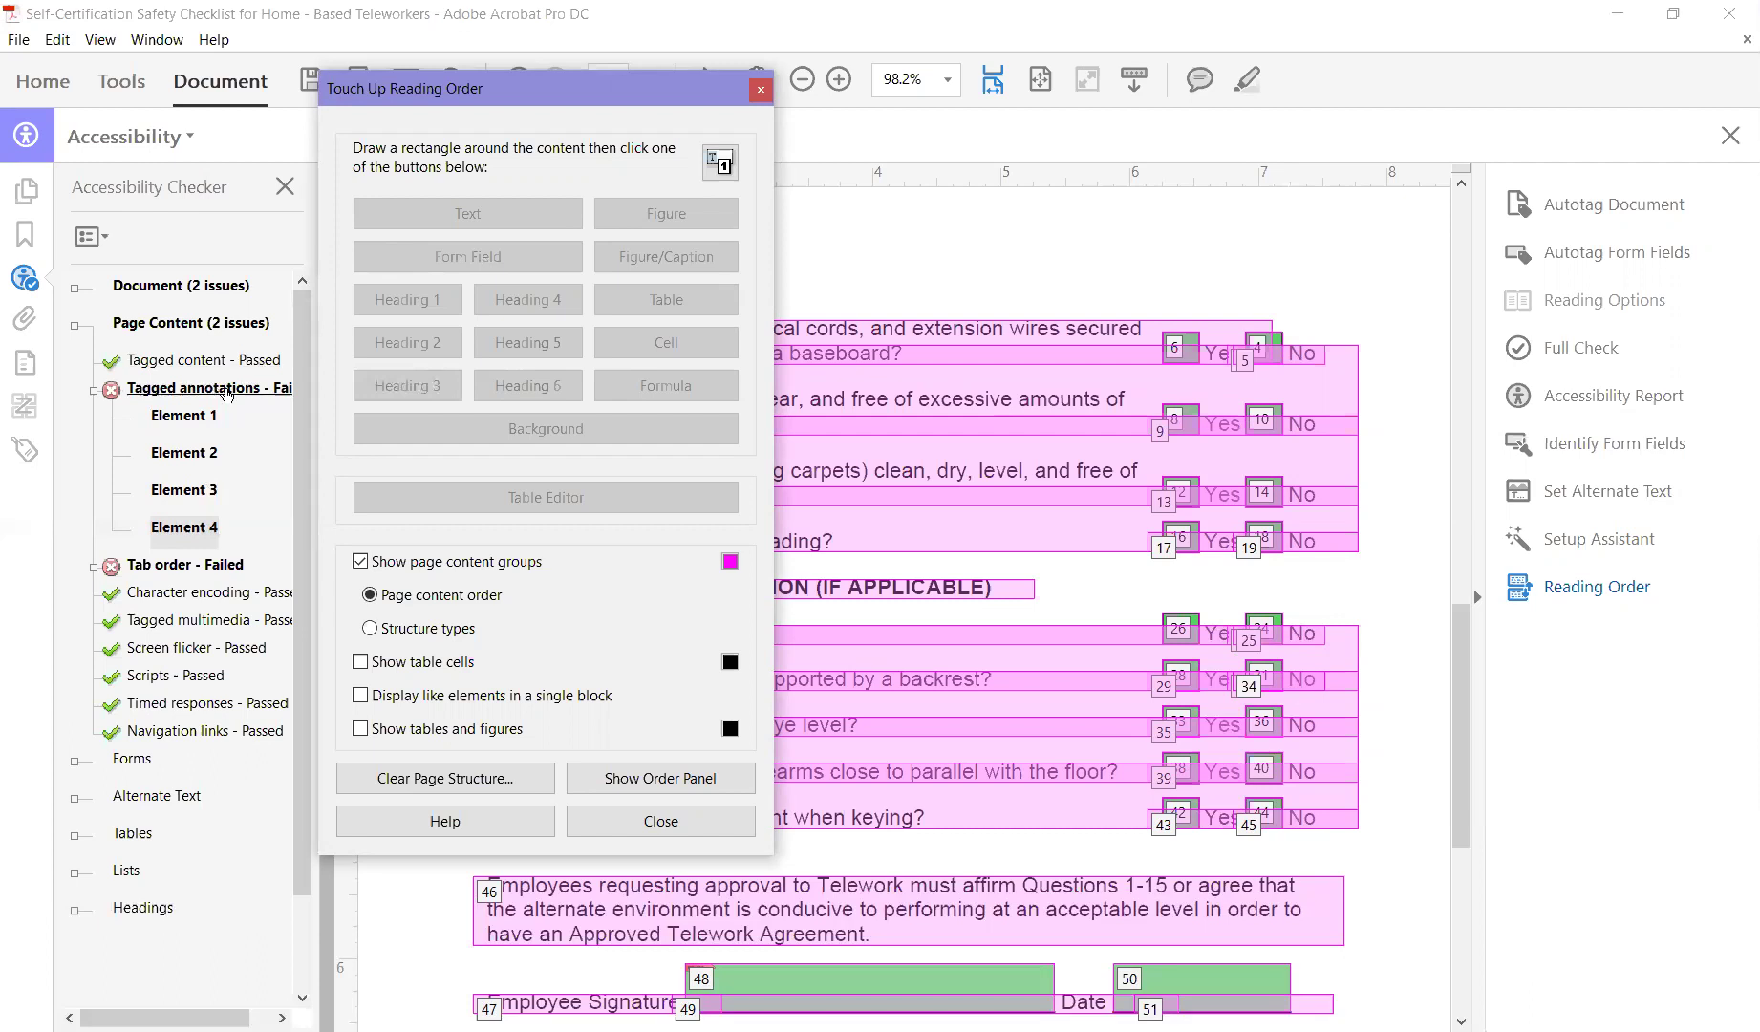
Run Check Again on the failed Tagged annotations rule so it now passes.
{"action": "right_click", "coordinate": [228, 394]}
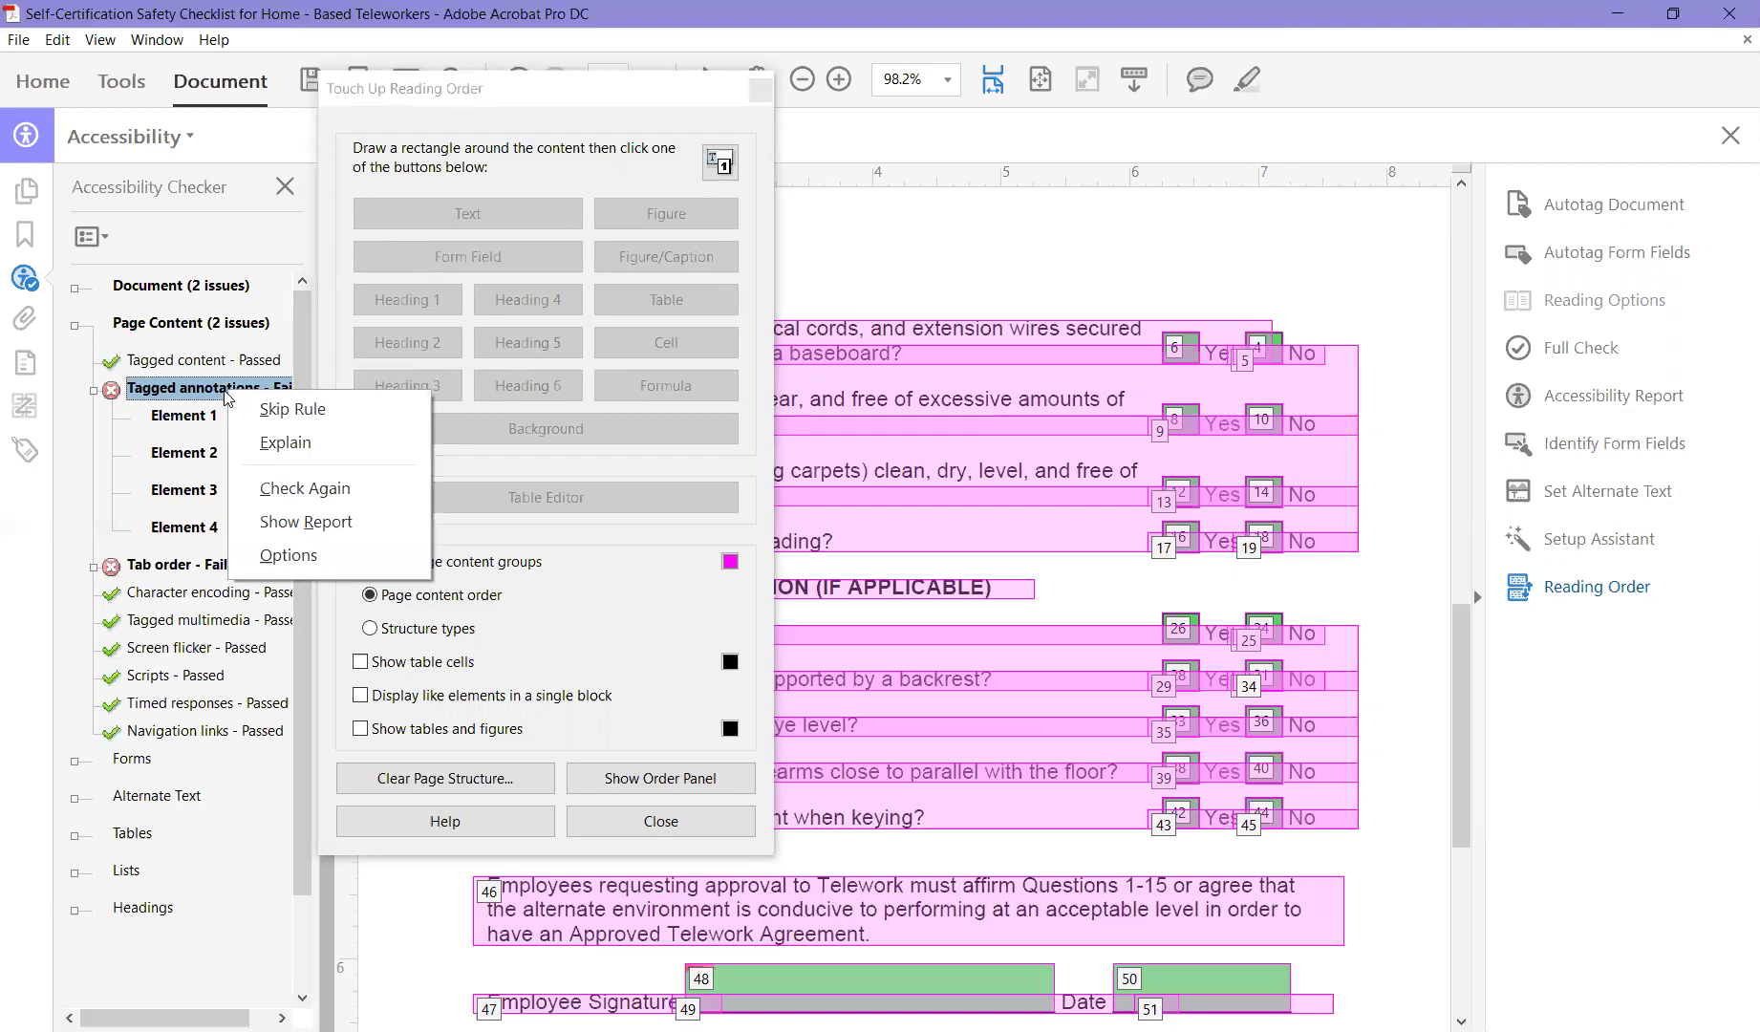
{"action": "left_click", "coordinate": [279, 488]}
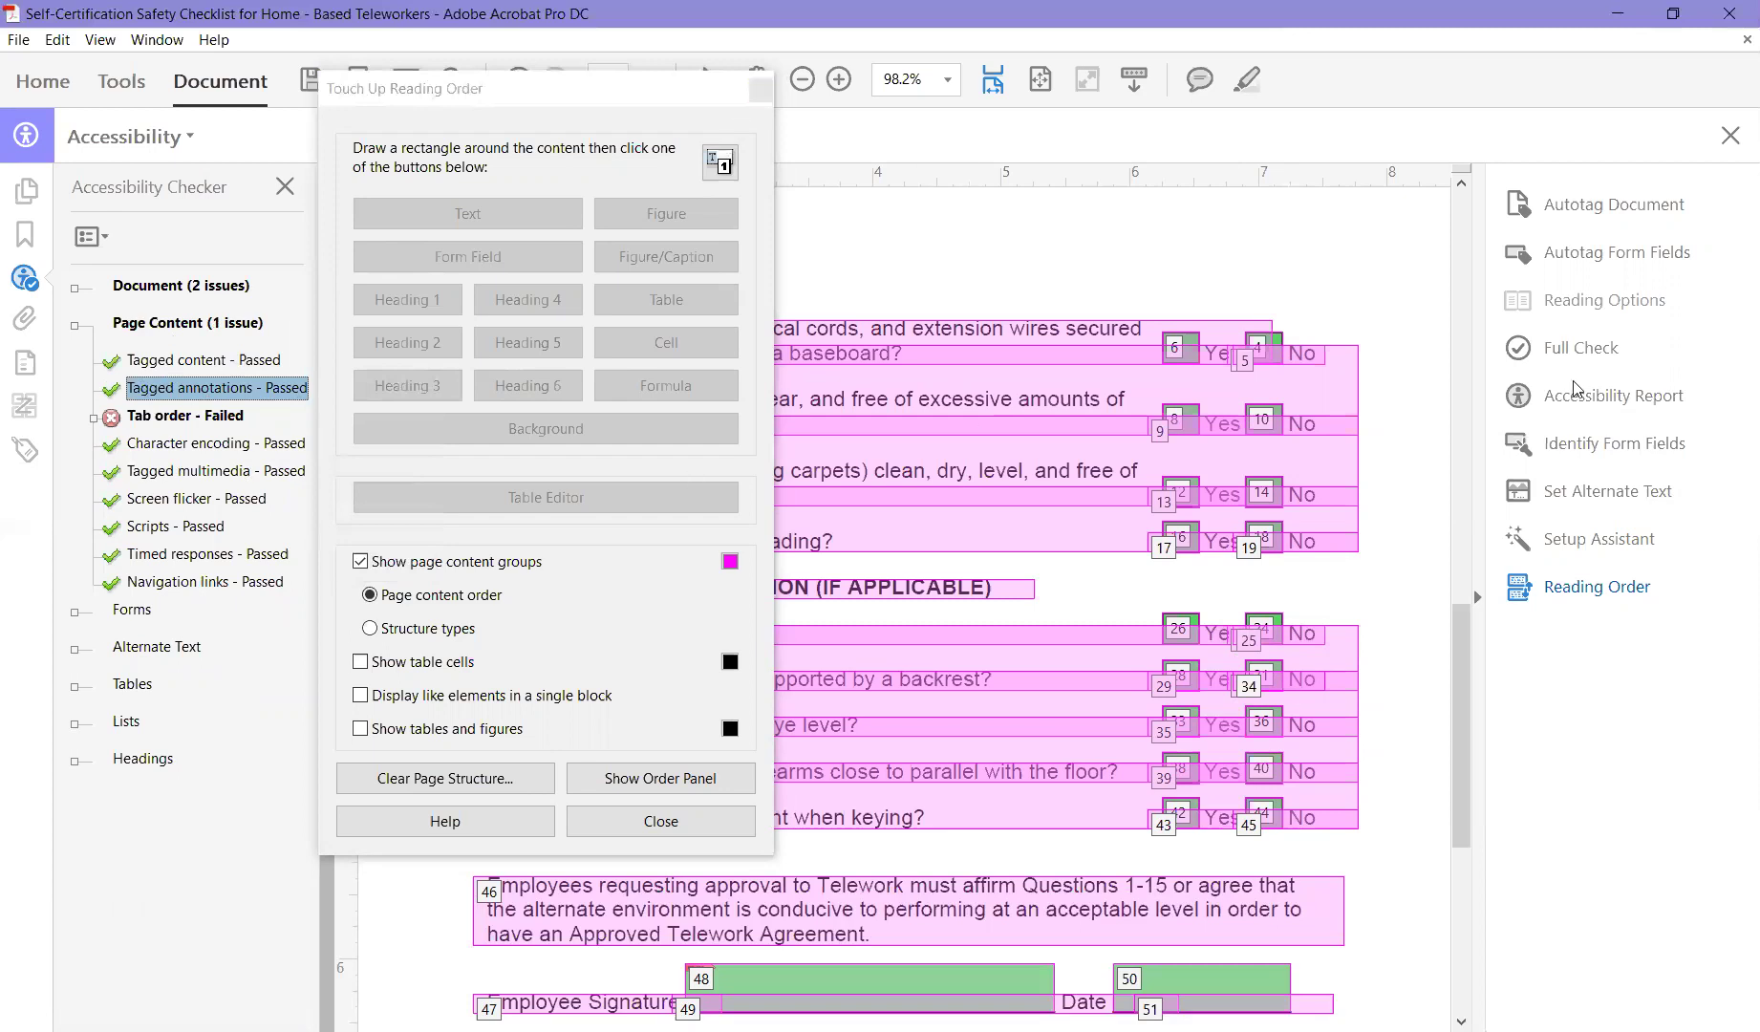
Close the Touch Up Reading Order dialog.
{"action": "left_click", "coordinate": [758, 91]}
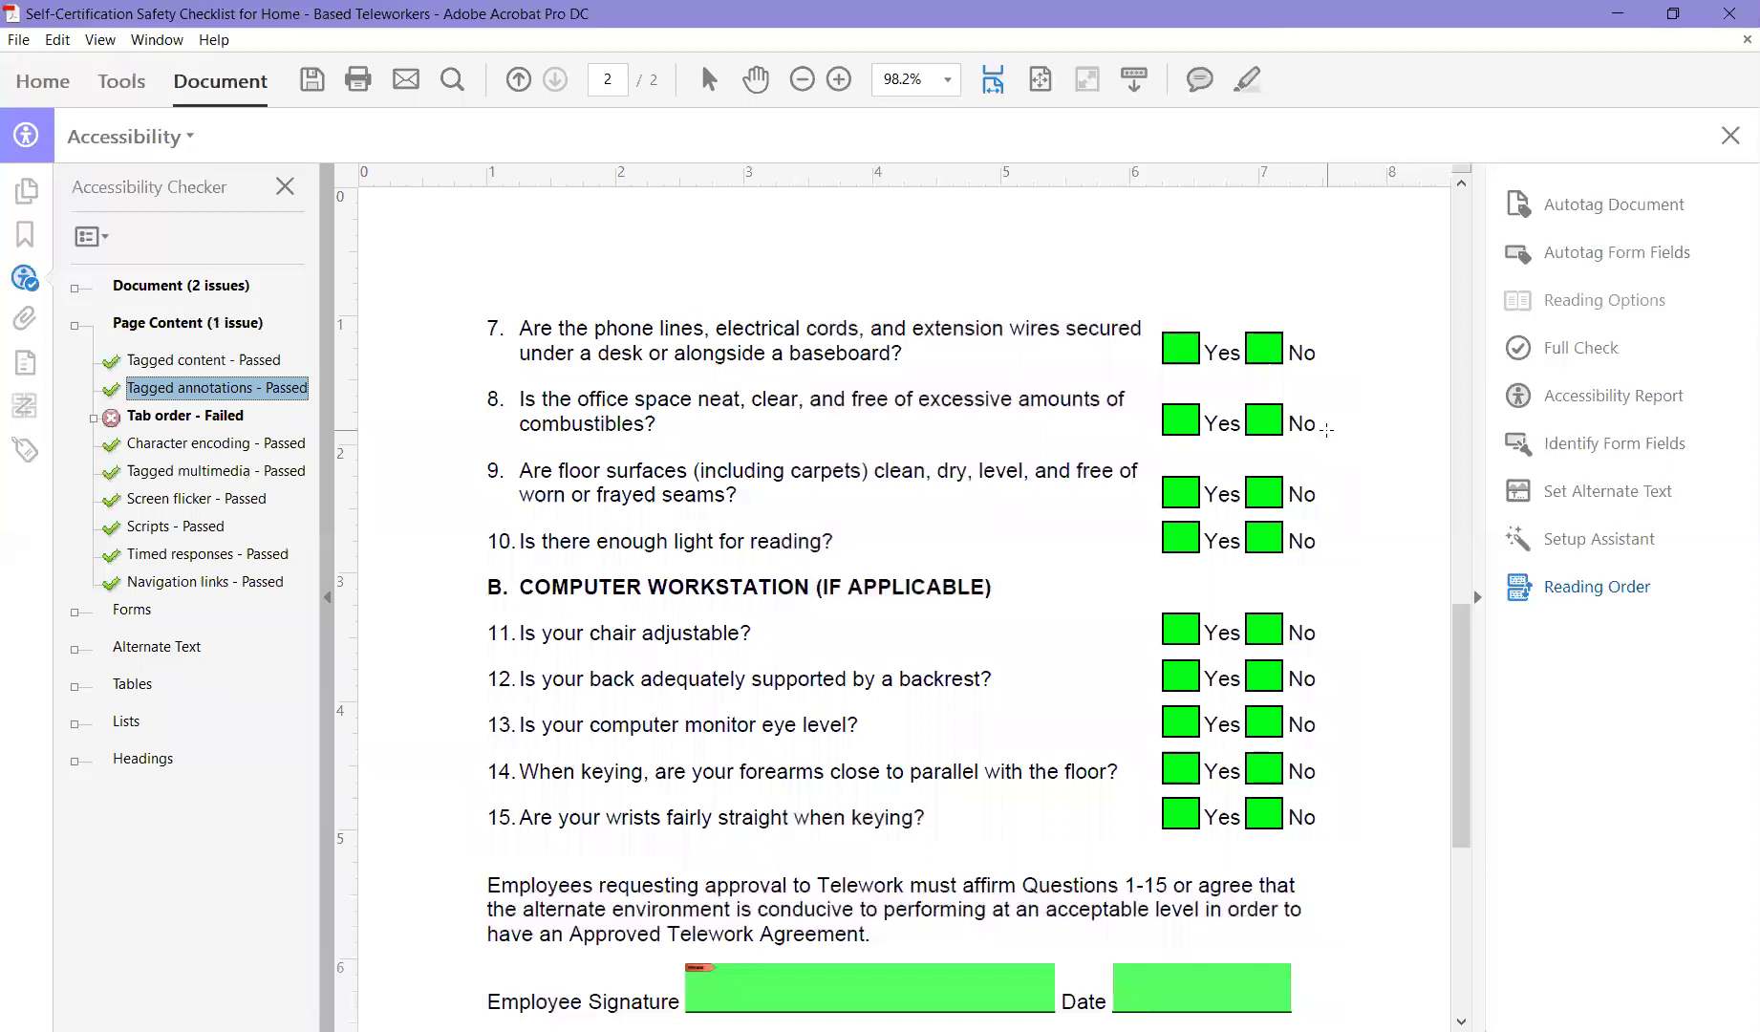